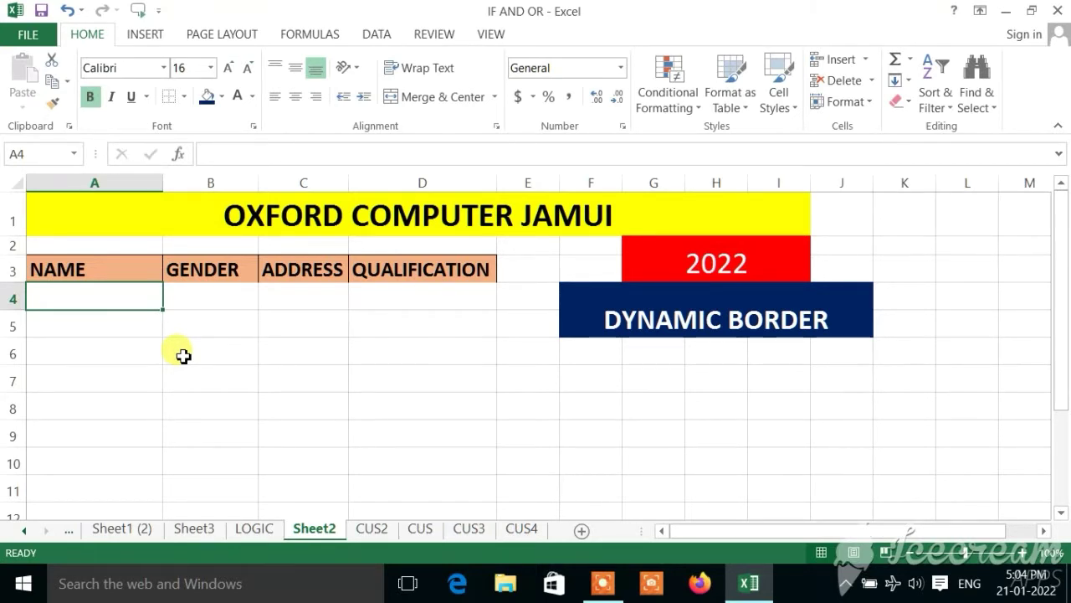
Step: Type test entries DDD, GGG, VV, VVV and VV into the table's name and gender cells
key(Down)
text(DD)
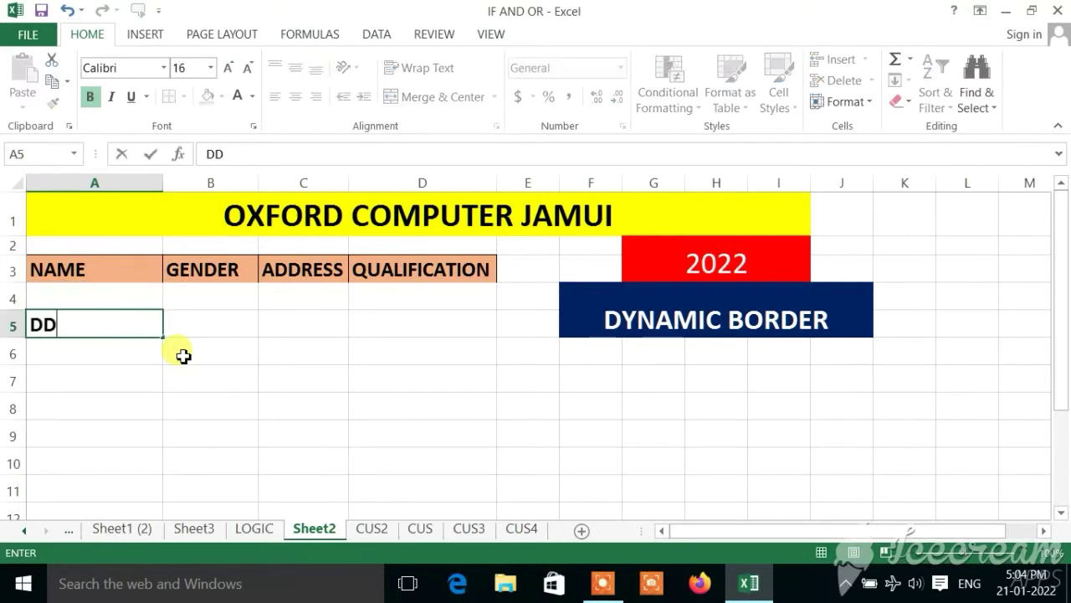
text(D)
key(Right)
text(G)
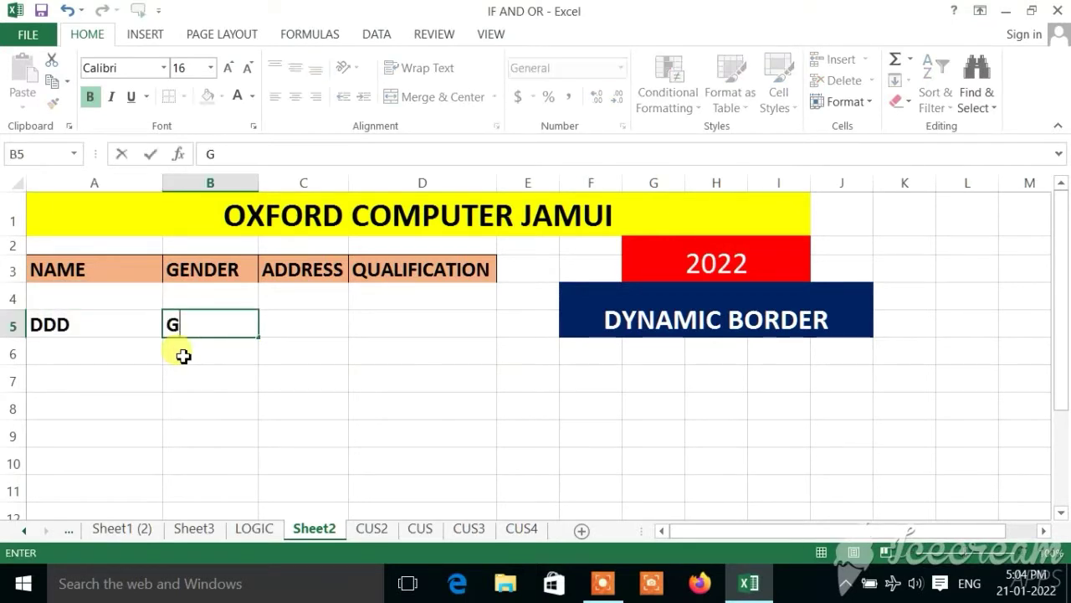
text(GG)
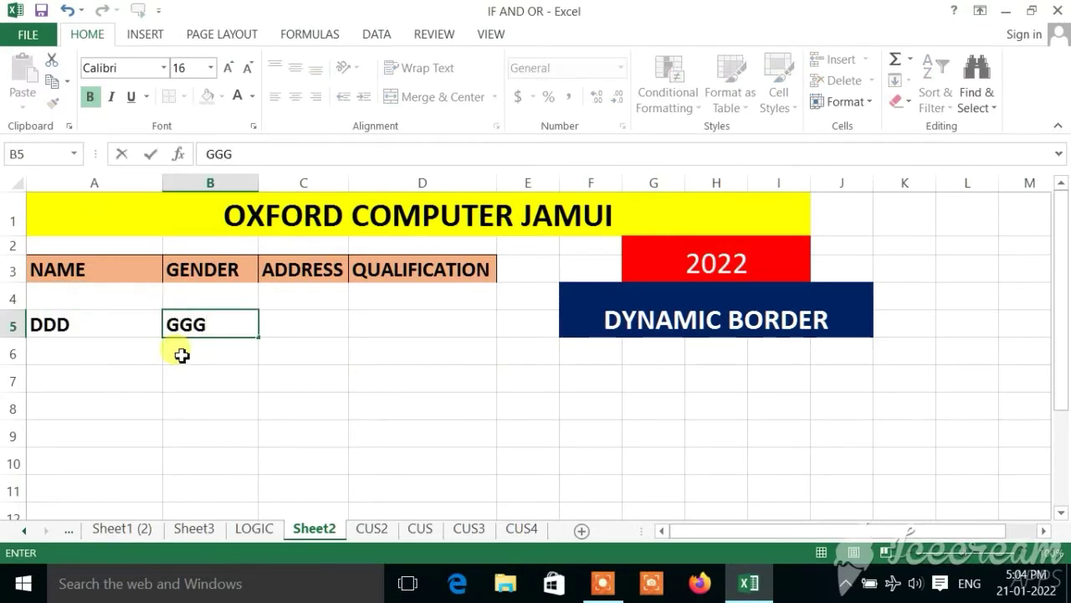
key(Return)
text(VV)
click(131, 395)
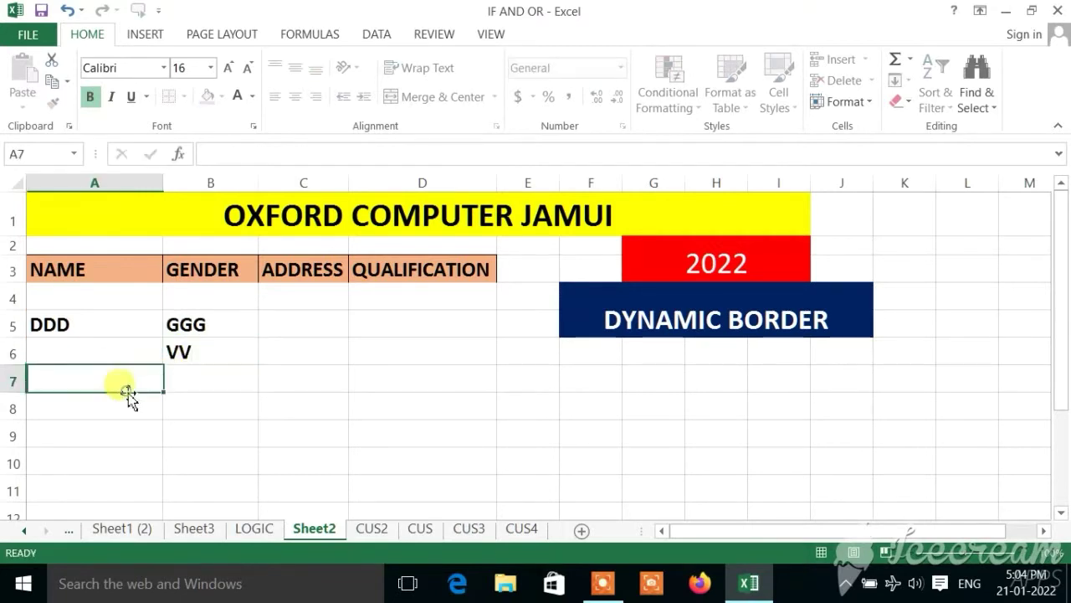
text(VVV)
click(227, 380)
text(VV)
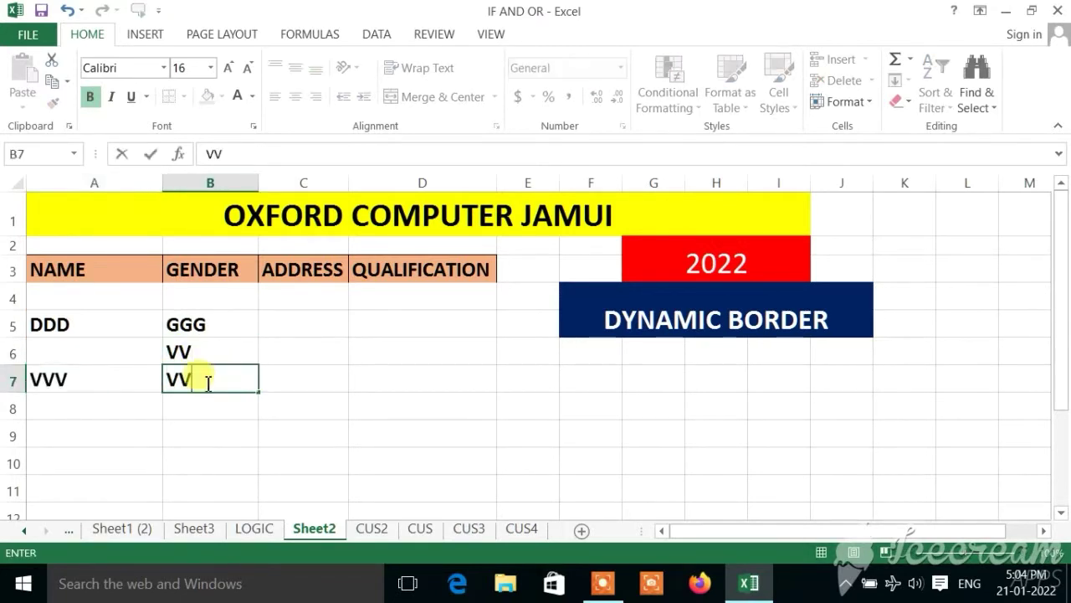
Step: Erase all the test entries from the table
mouse_move(72, 322)
mouse_down()
mouse_move(147, 392)
mouse_move(187, 399)
mouse_up()
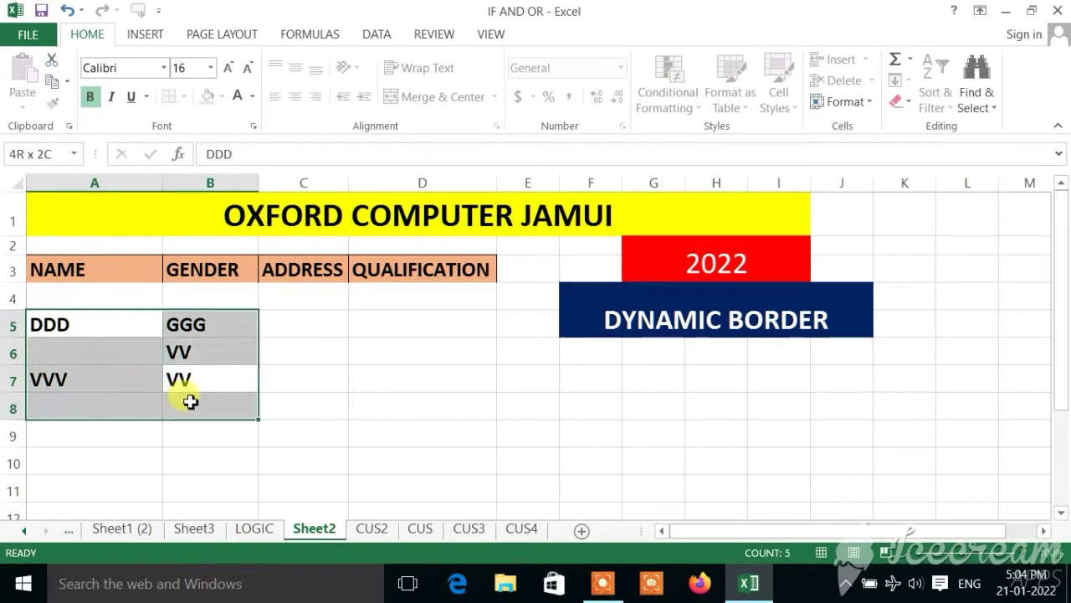
key(Delete)
click(313, 346)
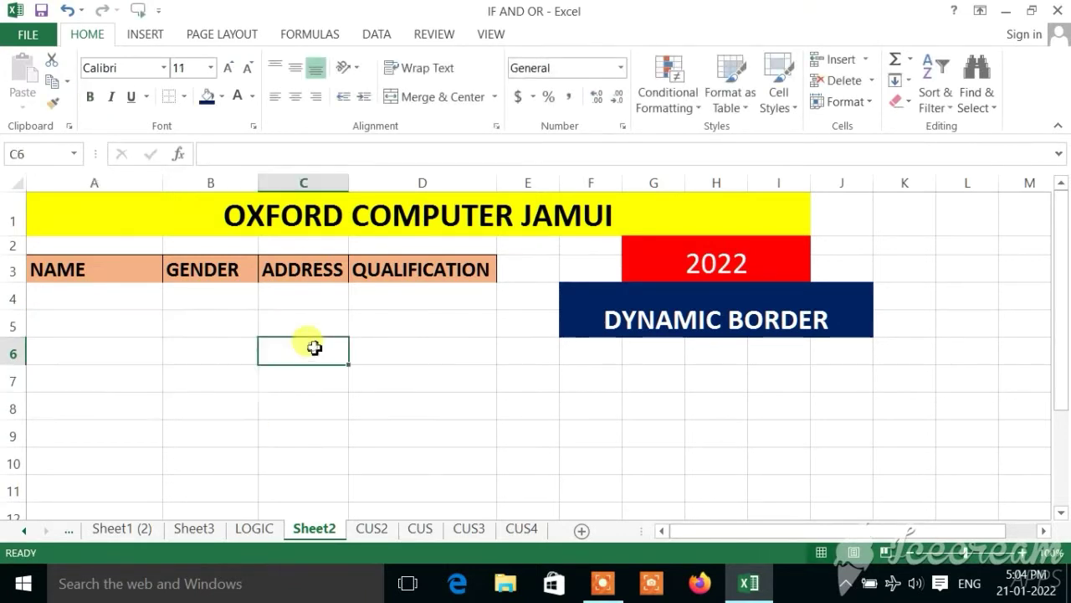
Step: Select A3:D11 from the NAME header to QUALIFICATION and begin a new conditional formatting rule
mouse_move(88, 267)
mouse_down()
mouse_move(206, 380)
mouse_move(453, 443)
mouse_move(450, 515)
mouse_move(449, 496)
mouse_up()
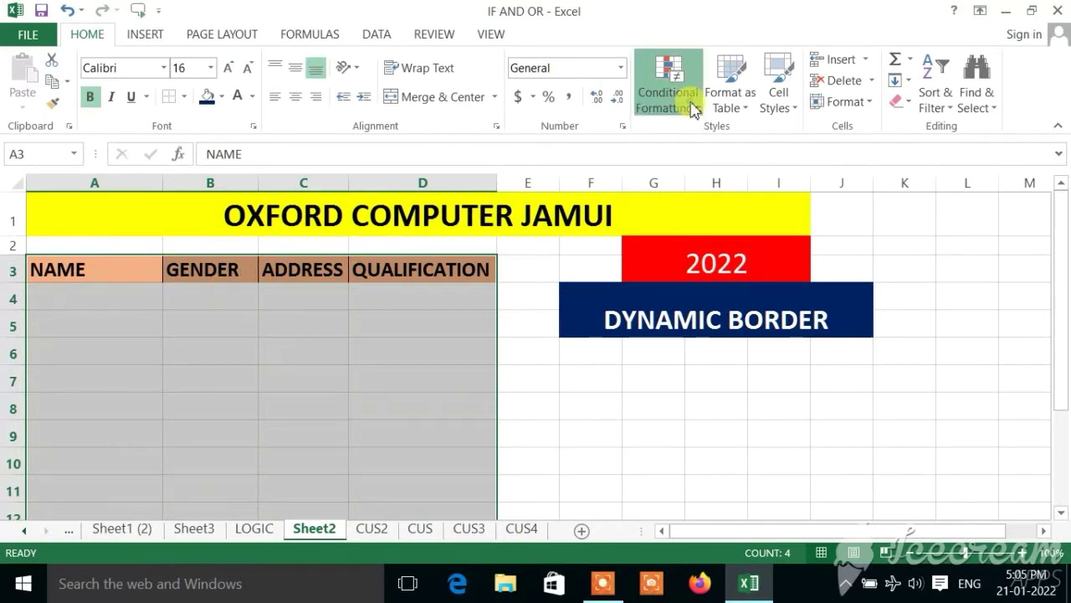
click(692, 108)
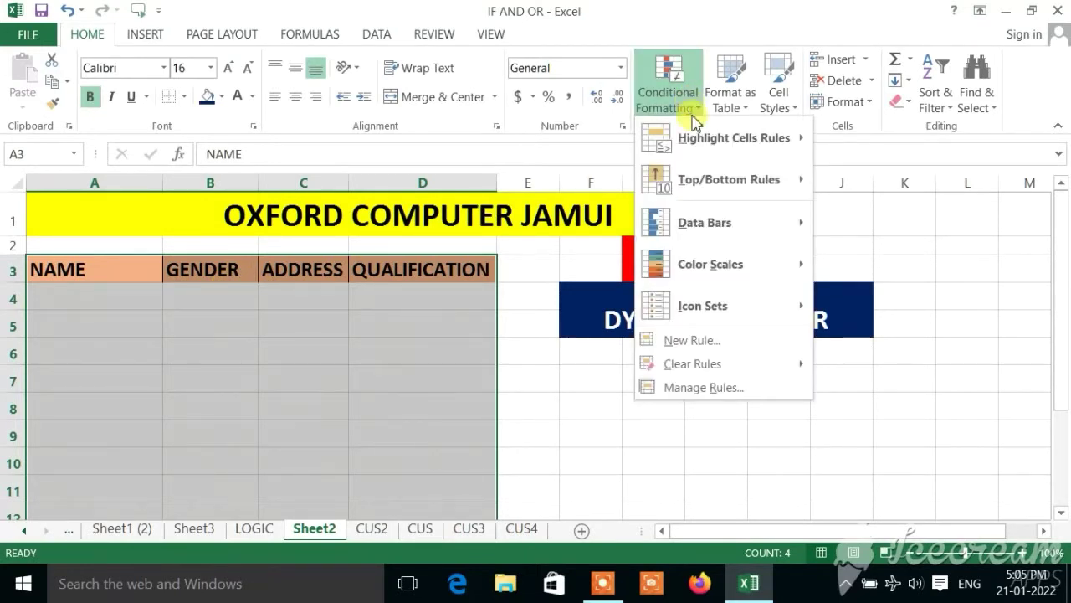
click(708, 348)
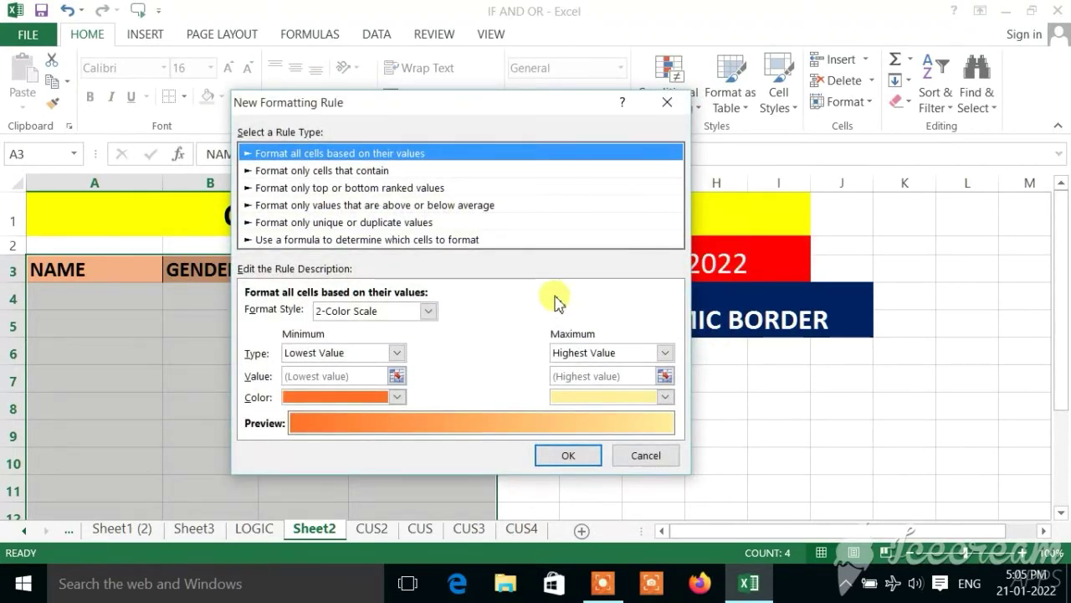
Step: Choose the formula rule type and enter =A3<>"" with A3 made fully relative
click(400, 243)
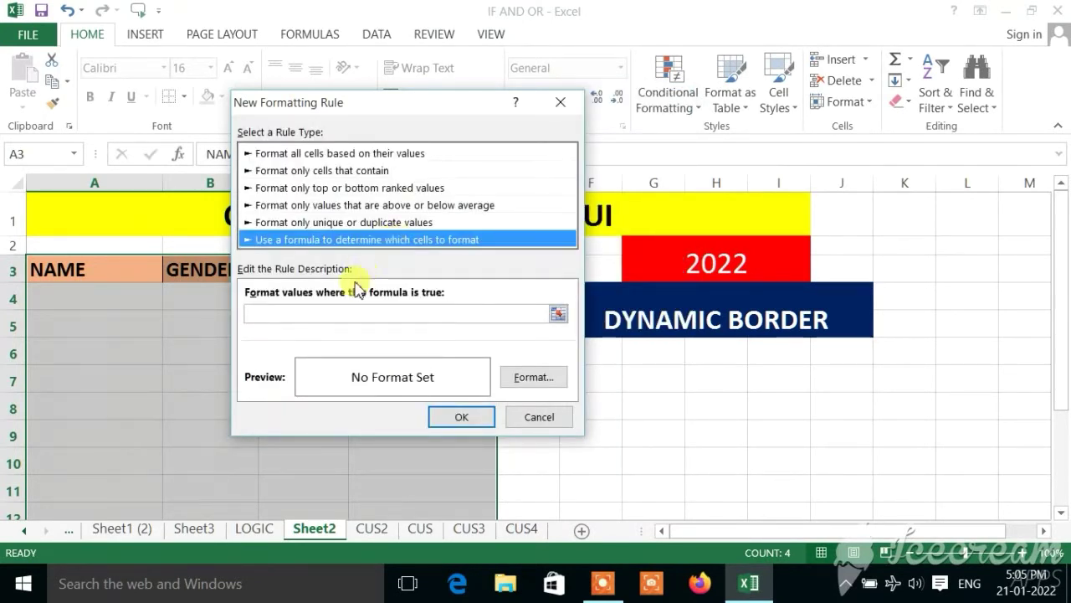
click(288, 317)
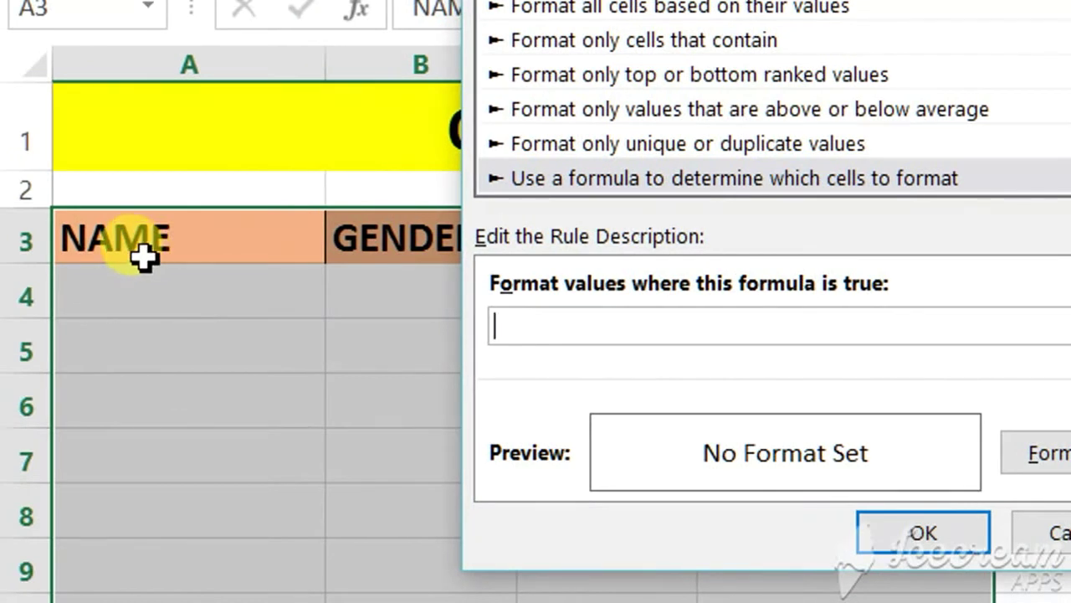
click(92, 251)
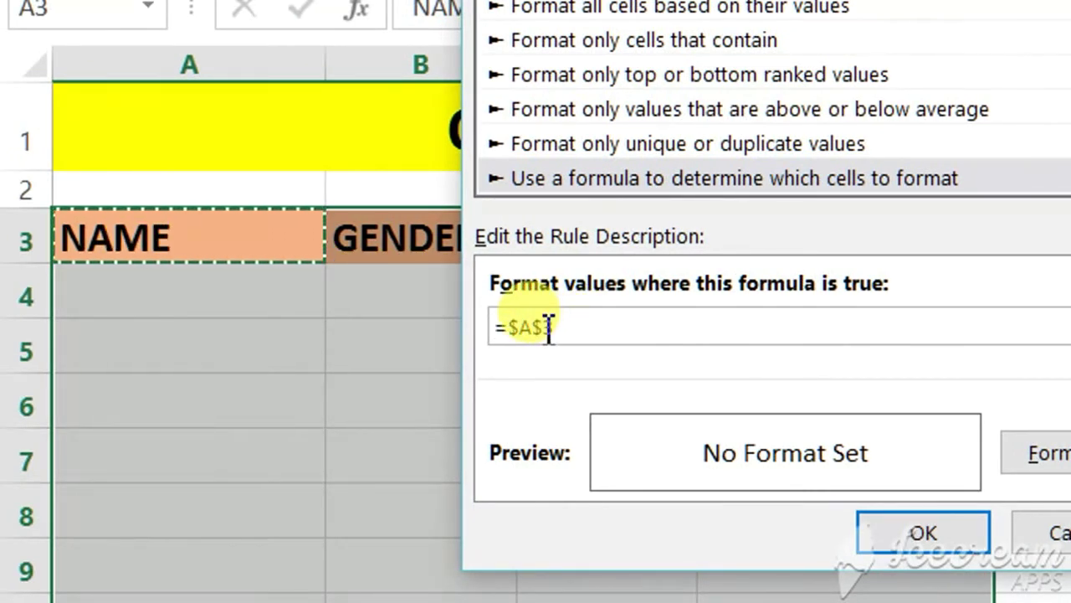
click(548, 327)
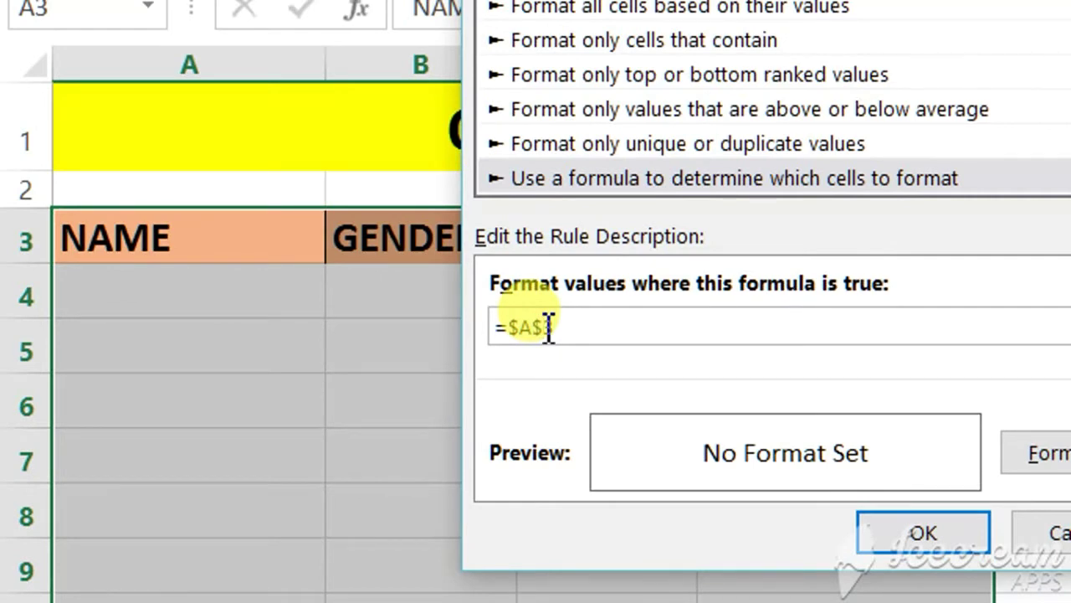
key(BackSpace)
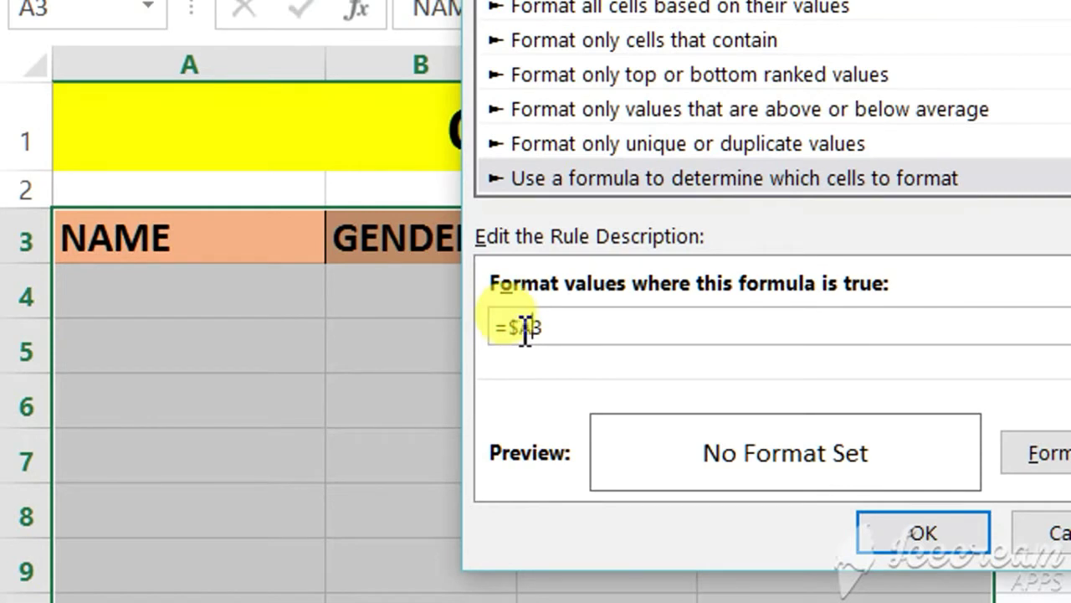
click(519, 329)
key(BackSpace)
click(553, 327)
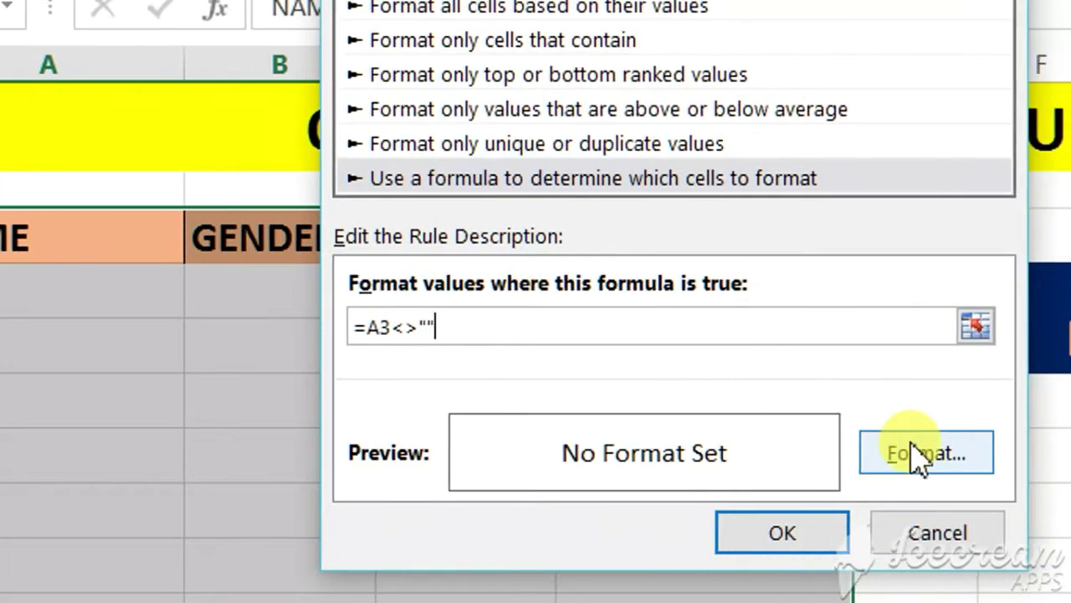
Step: Set an Outline border as the =A3<>"" rule's format and save the rule
click(918, 456)
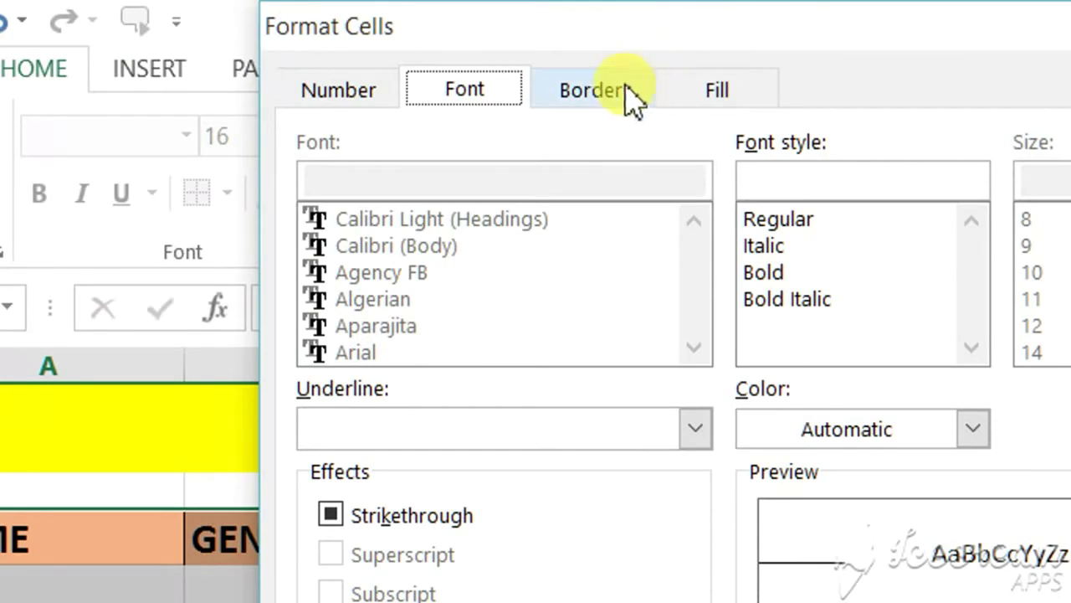
click(633, 94)
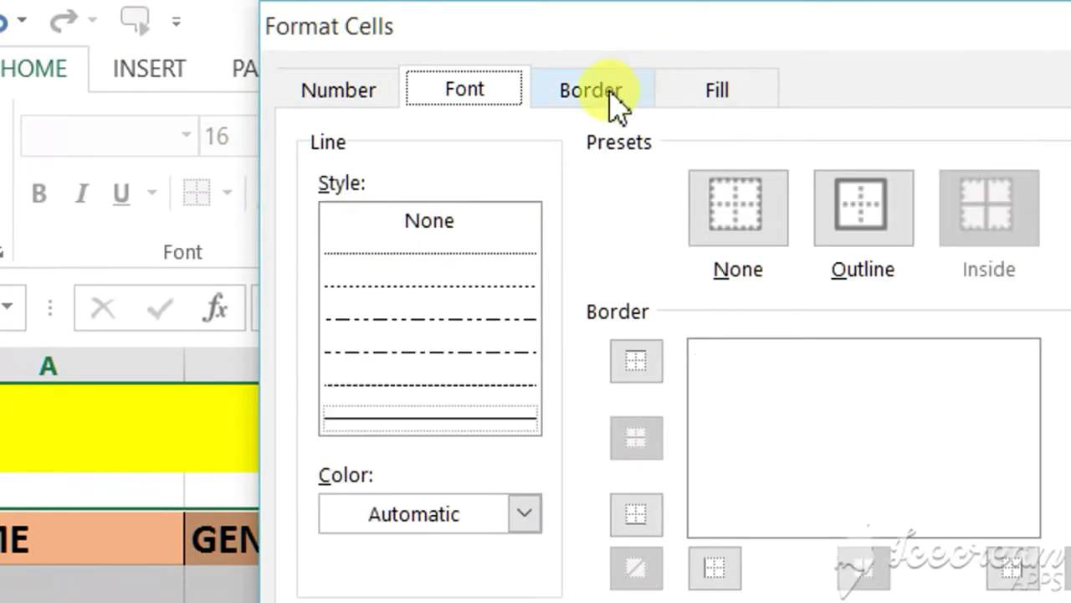
click(870, 222)
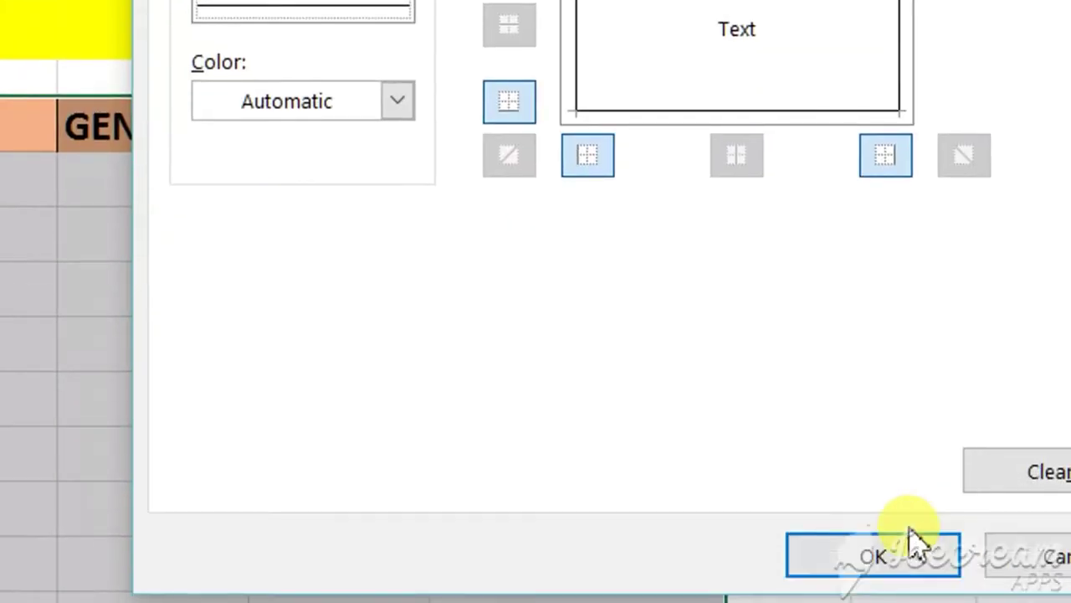
click(913, 540)
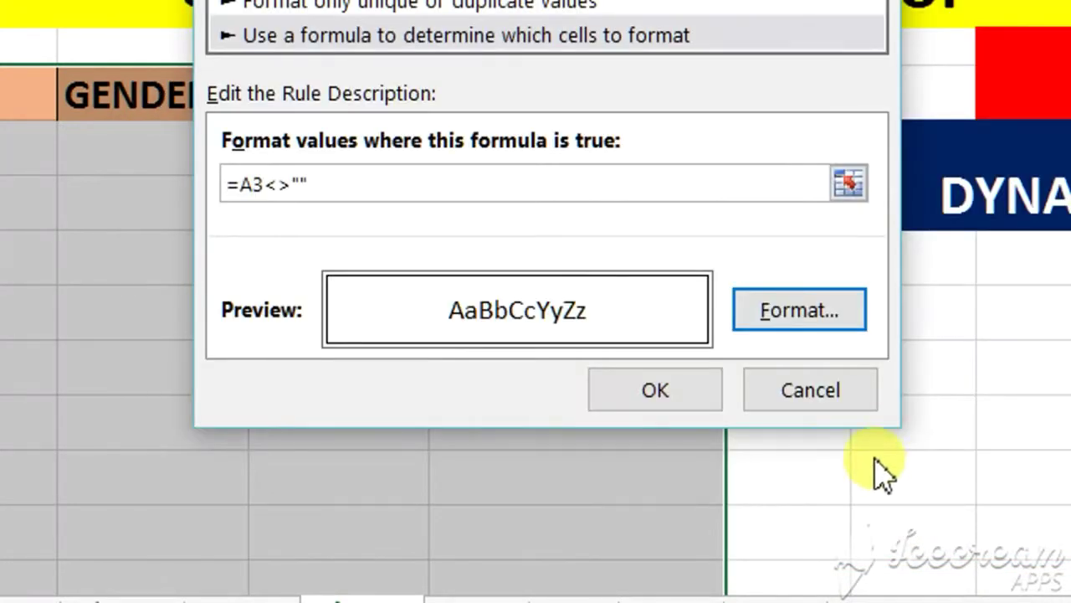
click(695, 407)
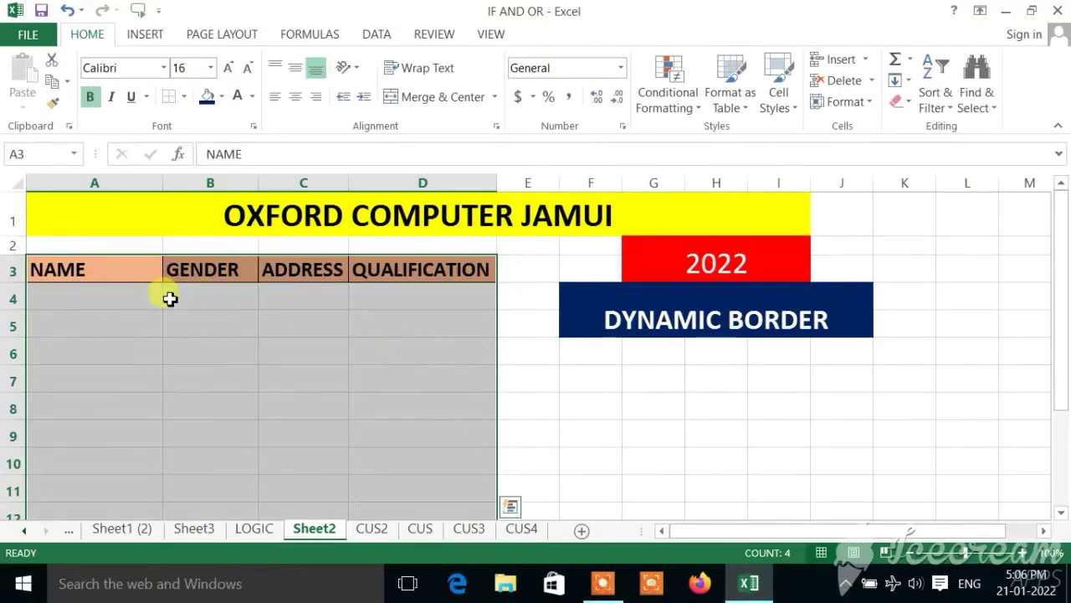
Step: Enter the test values RAM, MALE and BA into the Sheet2 table
key(ctrl+q)
click(131, 316)
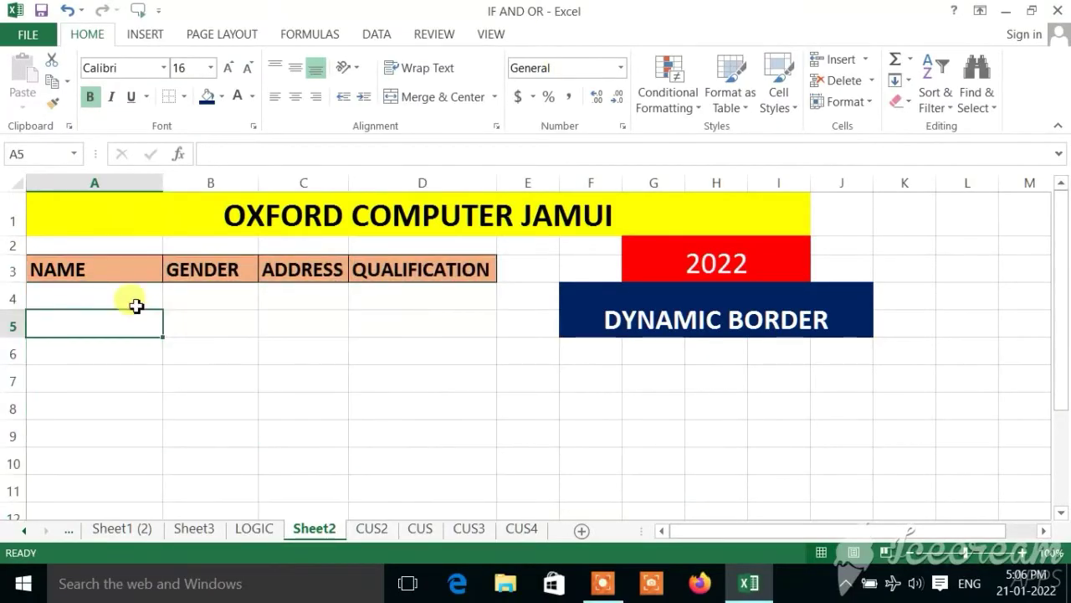
click(137, 303)
text(R)
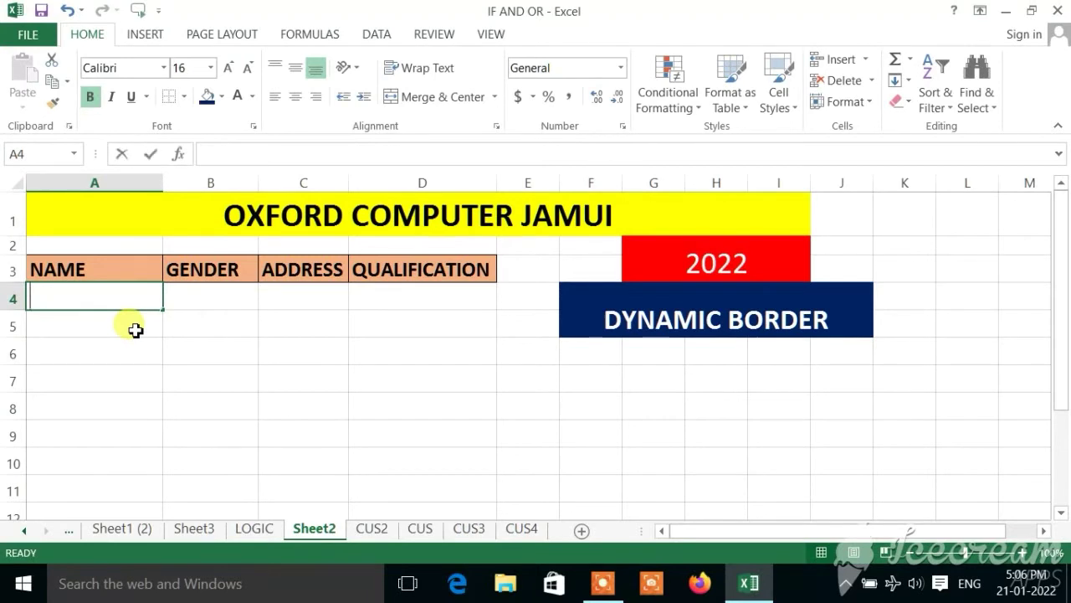
text(AM)
key(Tab)
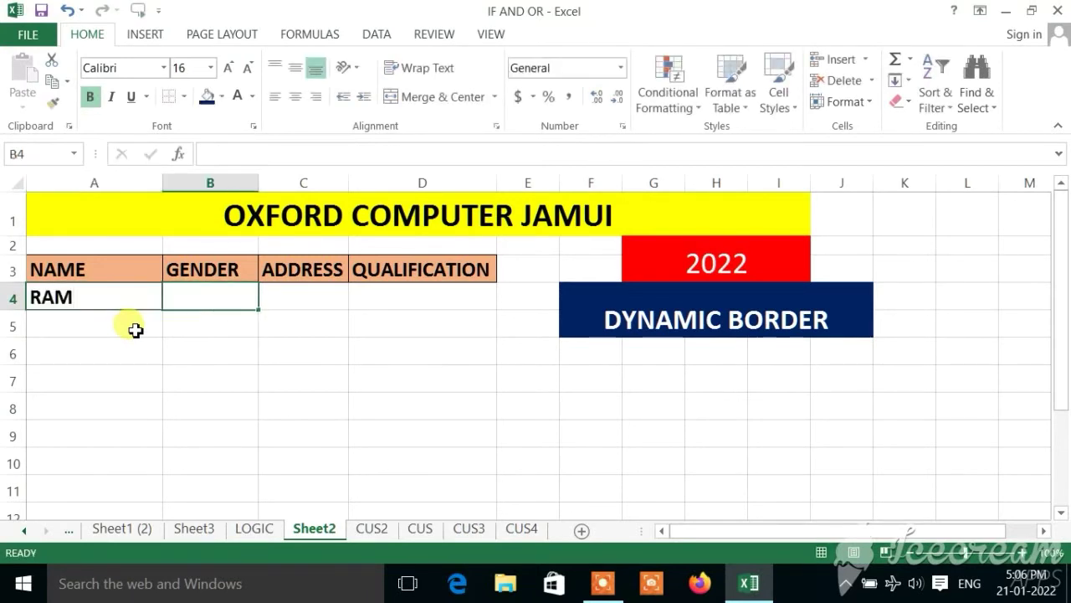
key(Down)
key(Down)
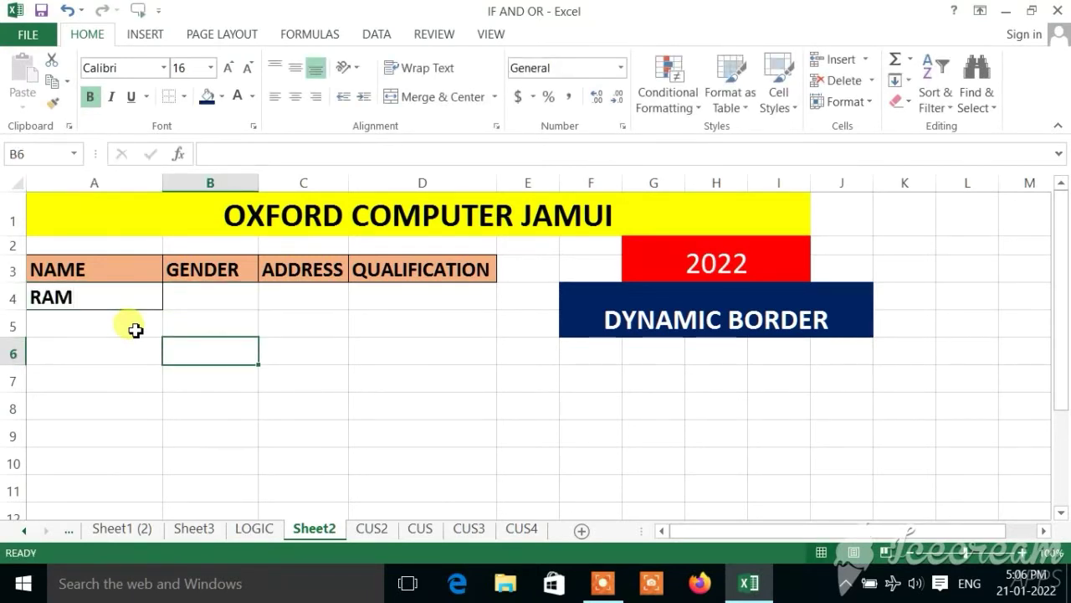
text(MALE)
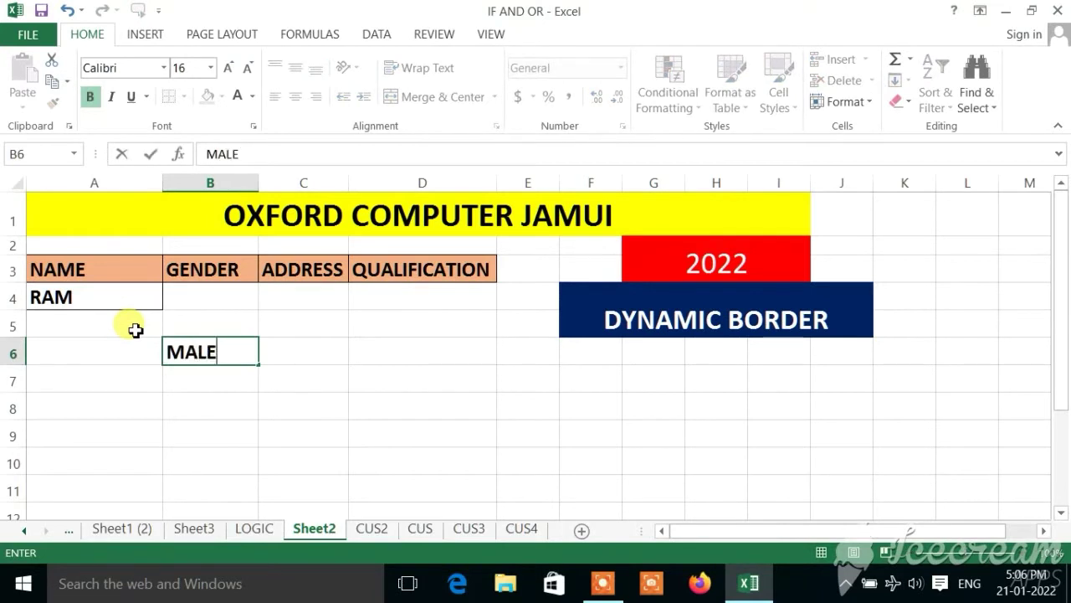
key(Tab)
key(Tab)
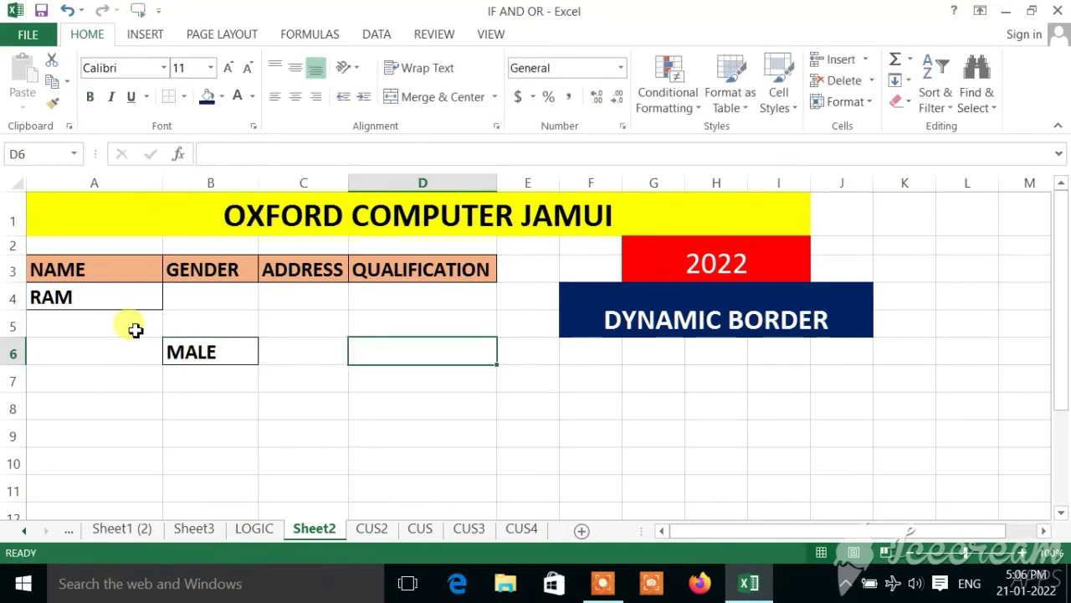
text(BA)
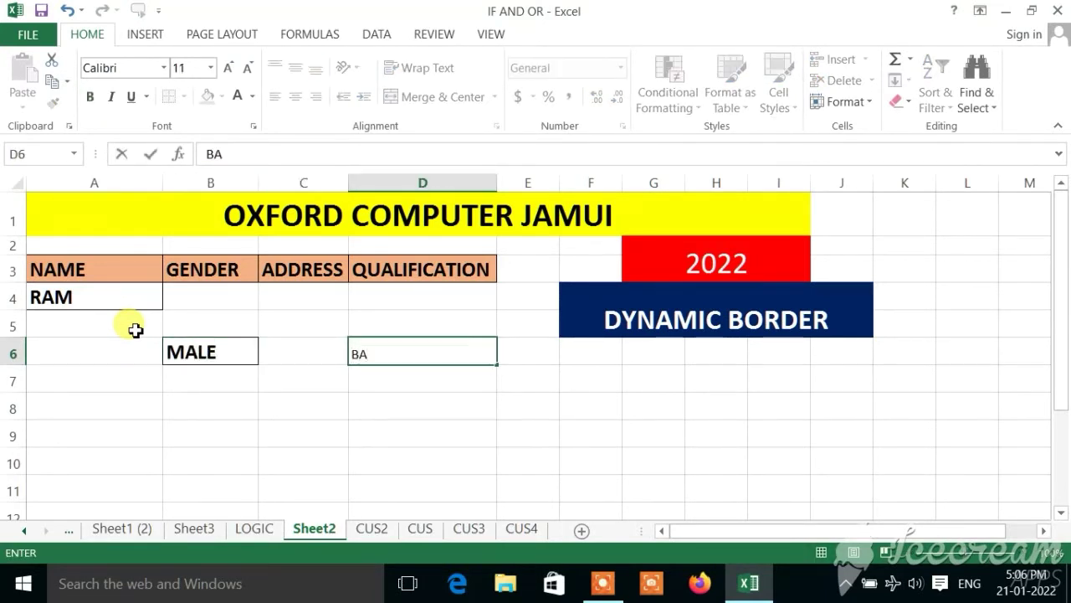
key(Up)
key(Up)
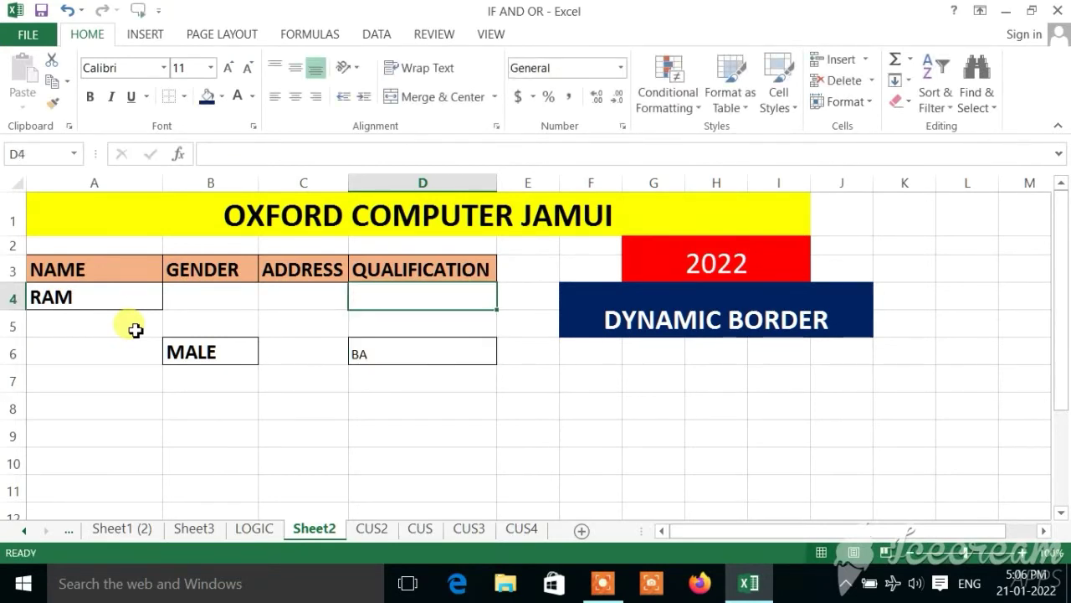
Step: Enter FGG in C4 and GG in B4 and B8
key(Left)
text(FGG)
key(Left)
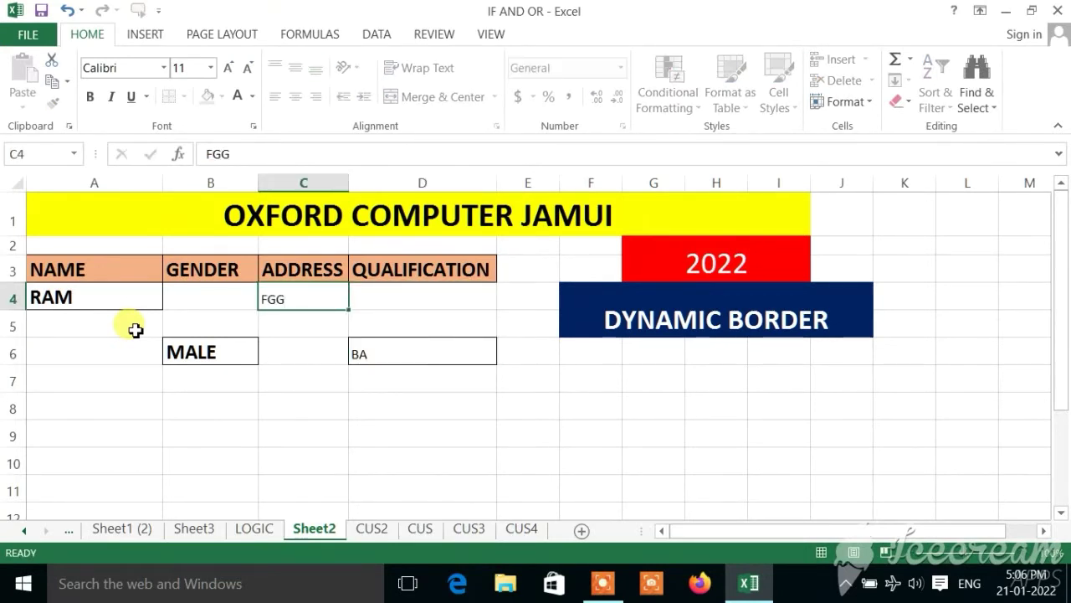
text(GG)
key(Down)
key(Down)
key(Down)
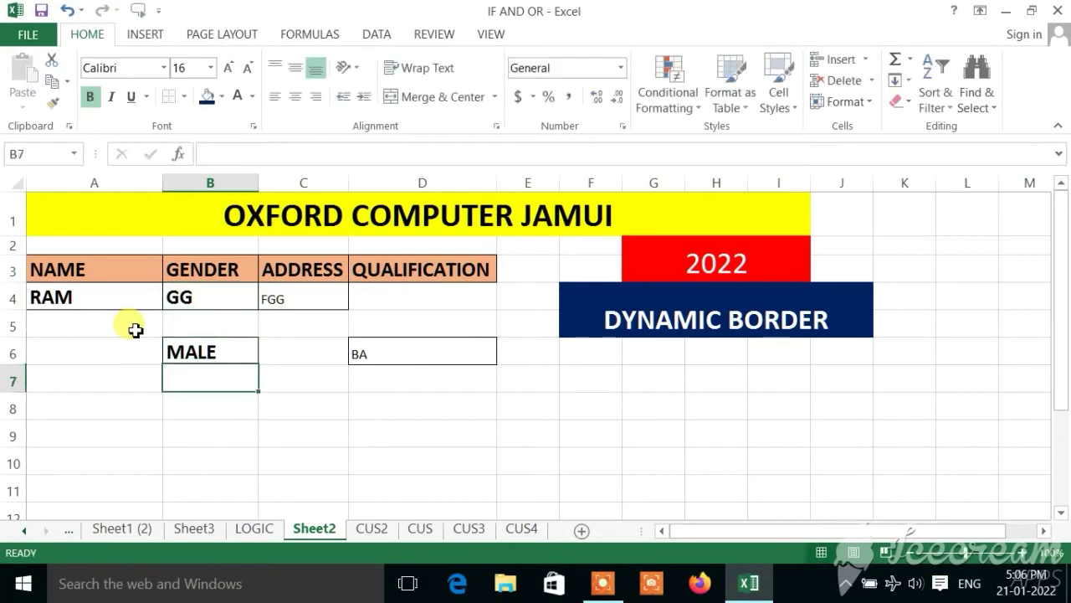
key(Down)
text(GG)
key(ctrl+Return)
Step: Enter G in A8, GTGT in A7 and T in A6
key(Left)
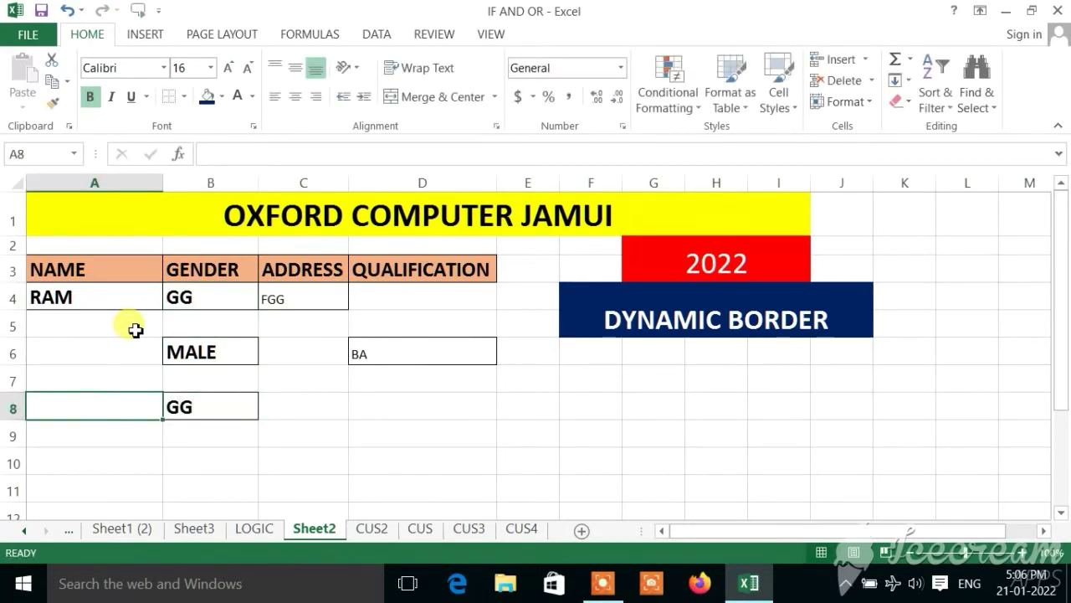
text(G)
key(Up)
text(GTGT)
key(Up)
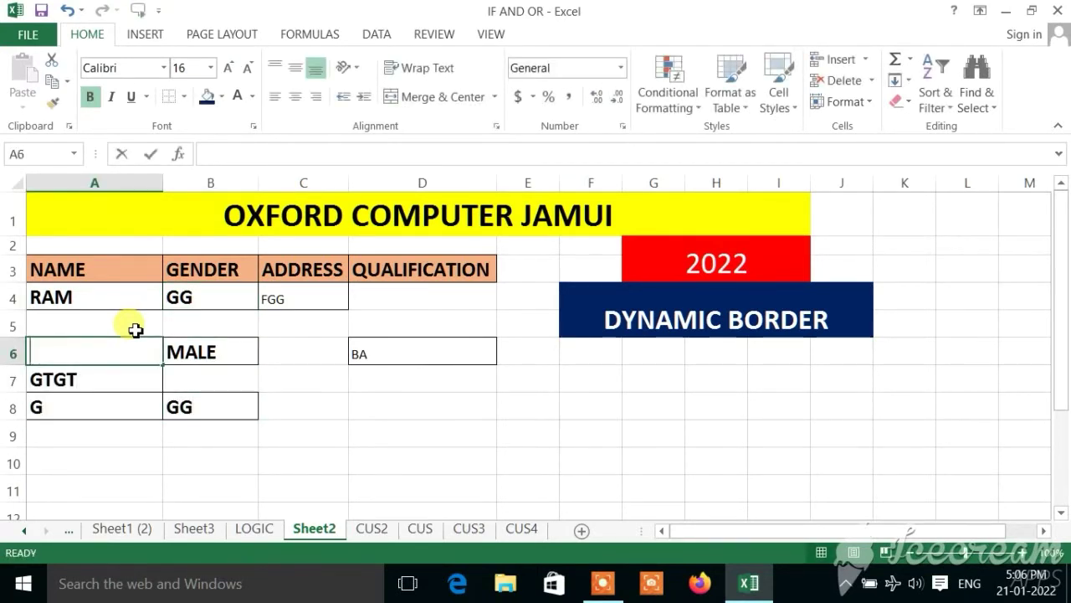
text(TT)
key(Up)
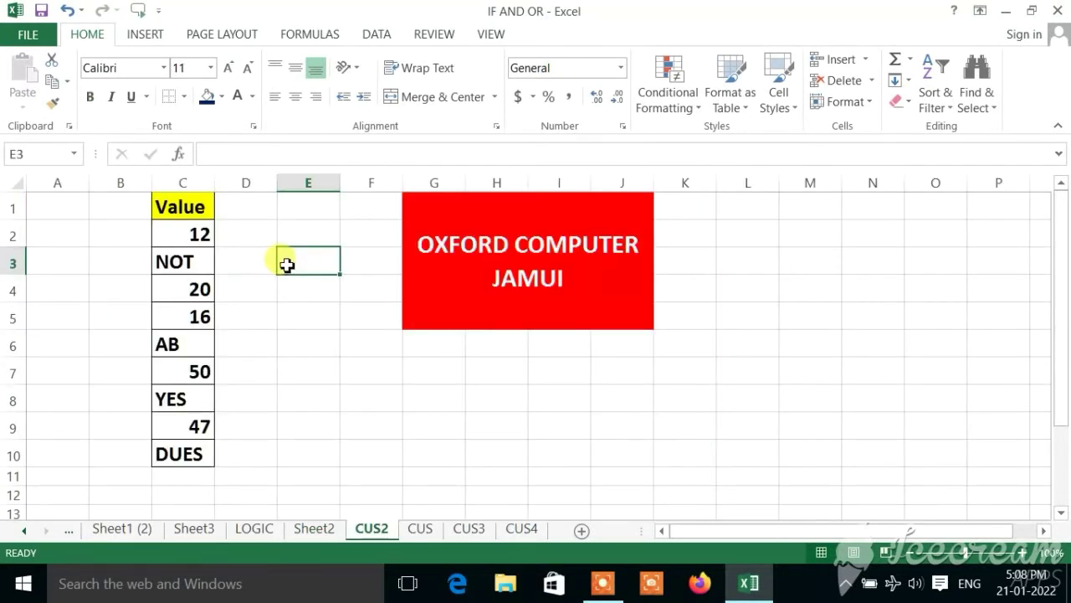
Step: Check the Value entries in C2–C10: 12, NOT, 20, 16, AB, 50, YES, 47, DUES
drag(201, 211, 179, 451)
click(179, 242)
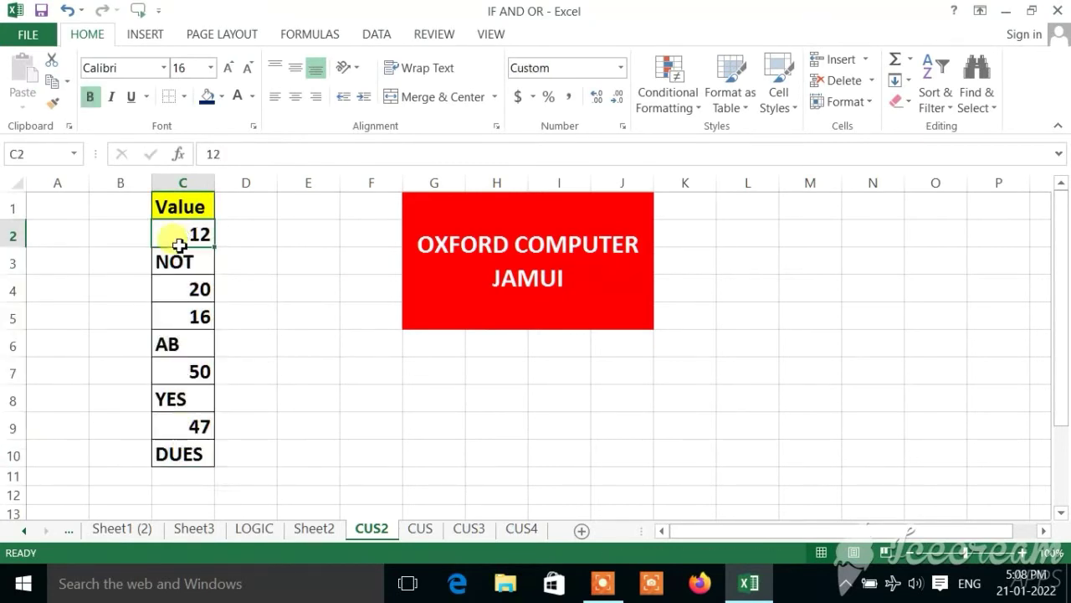
click(169, 263)
click(173, 290)
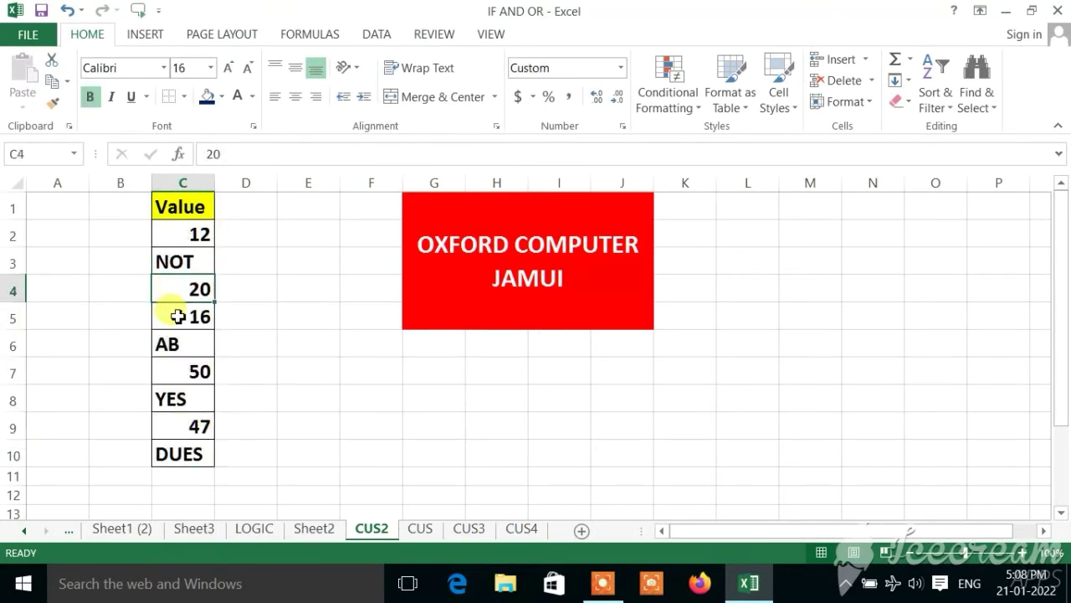
click(178, 316)
click(172, 342)
click(179, 374)
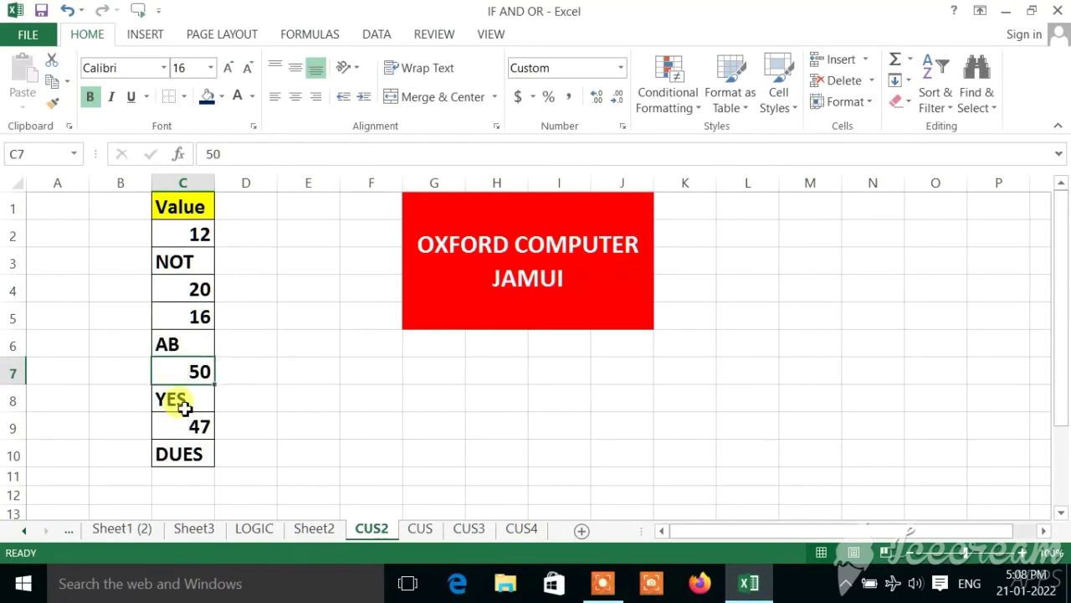
click(184, 407)
click(179, 429)
click(176, 452)
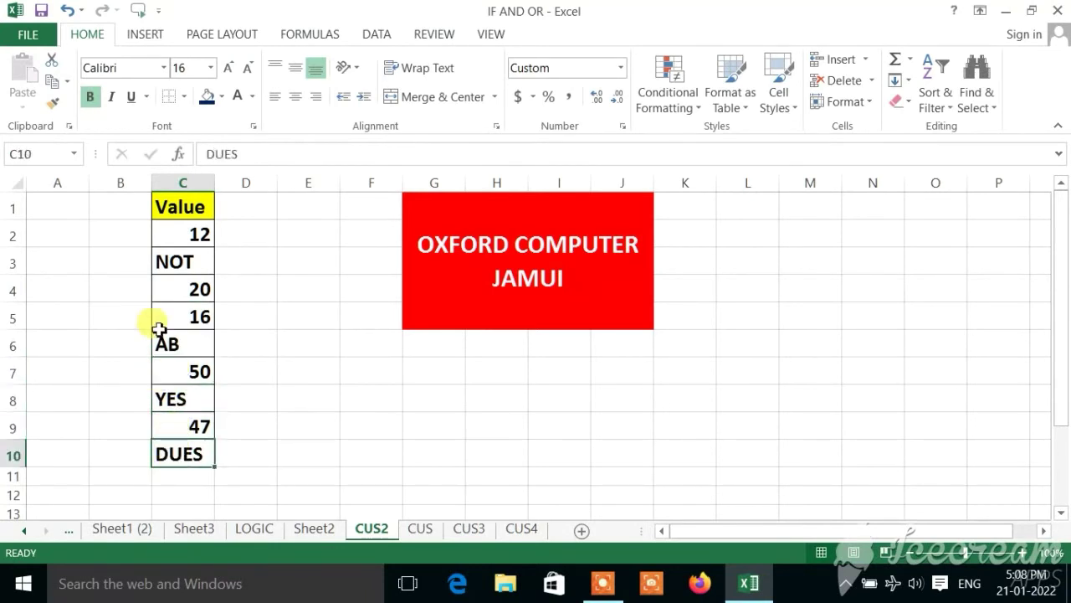
Step: Select the Value cells C2:C10
drag(192, 201, 181, 453)
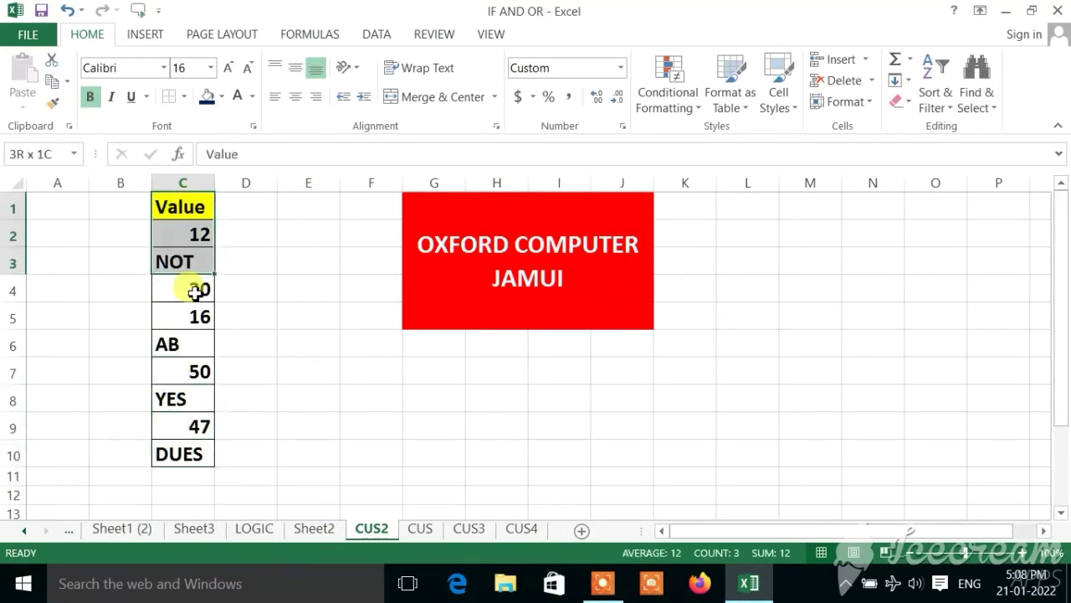
click(182, 237)
drag(181, 237, 193, 449)
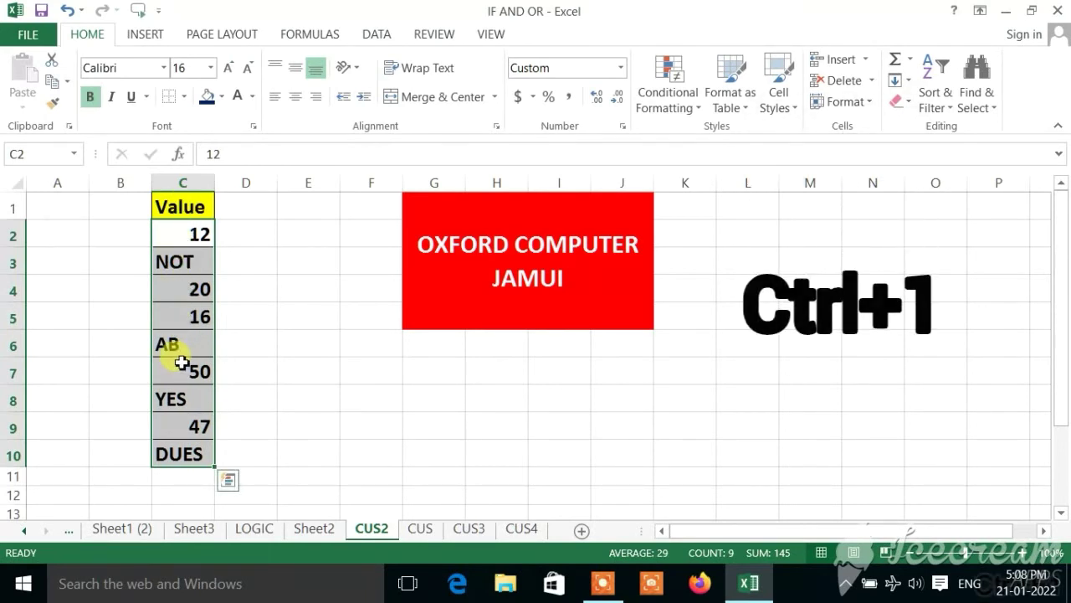
Step: Delete the old custom format and build the Custom code General;-GENERAL;GENERAL; in Format Cells
key(ctrl+1)
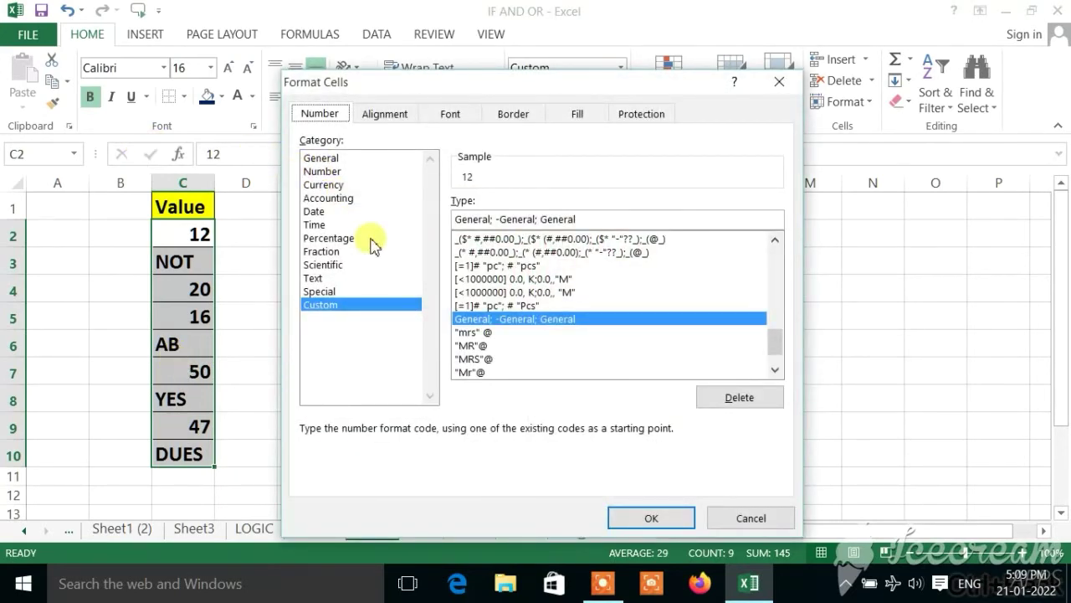
click(725, 393)
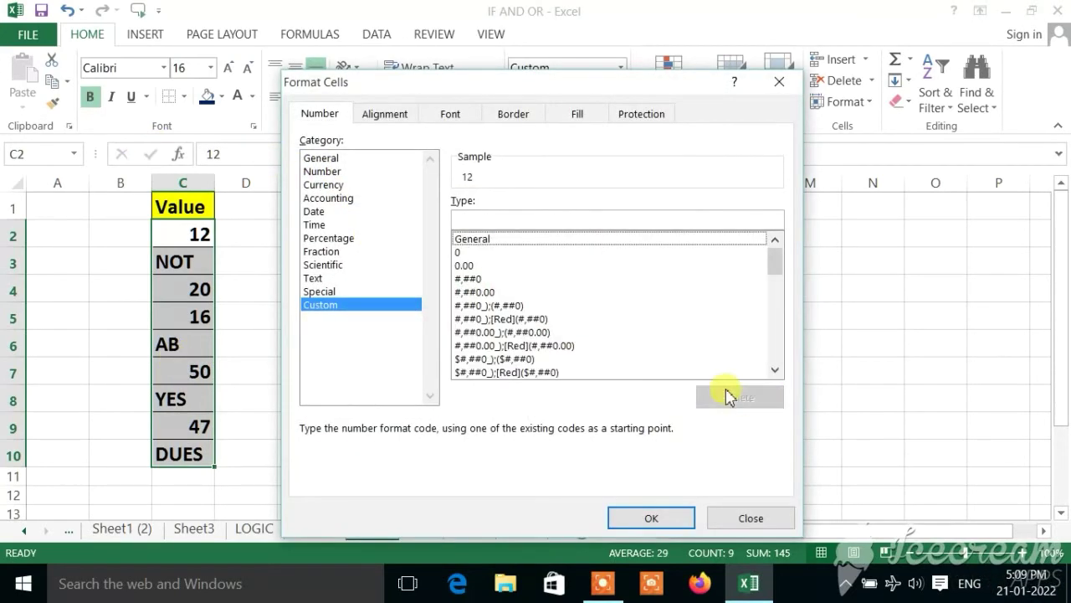
click(326, 308)
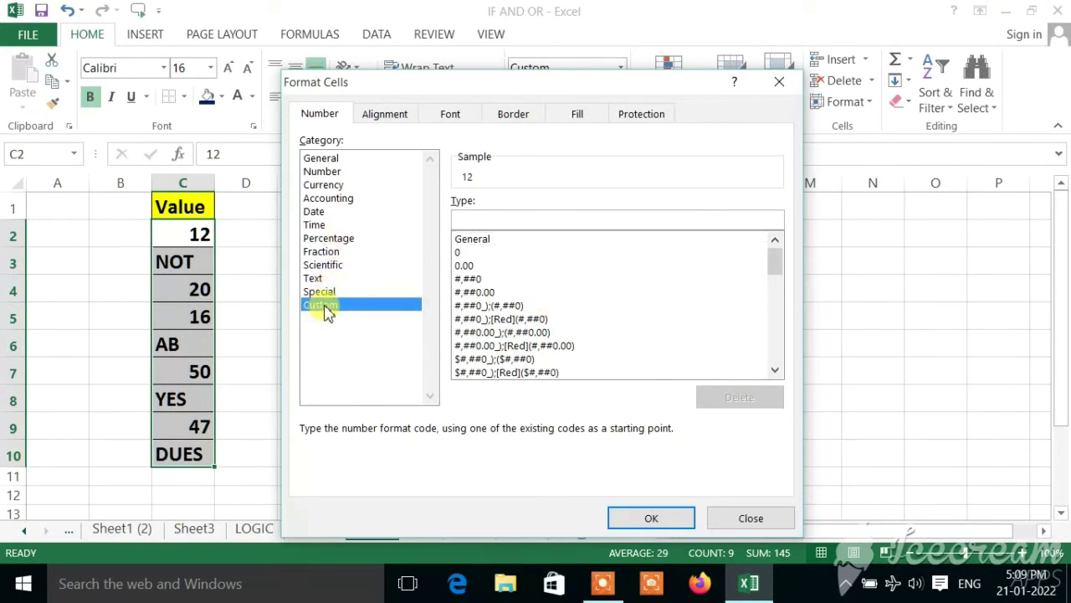
click(481, 240)
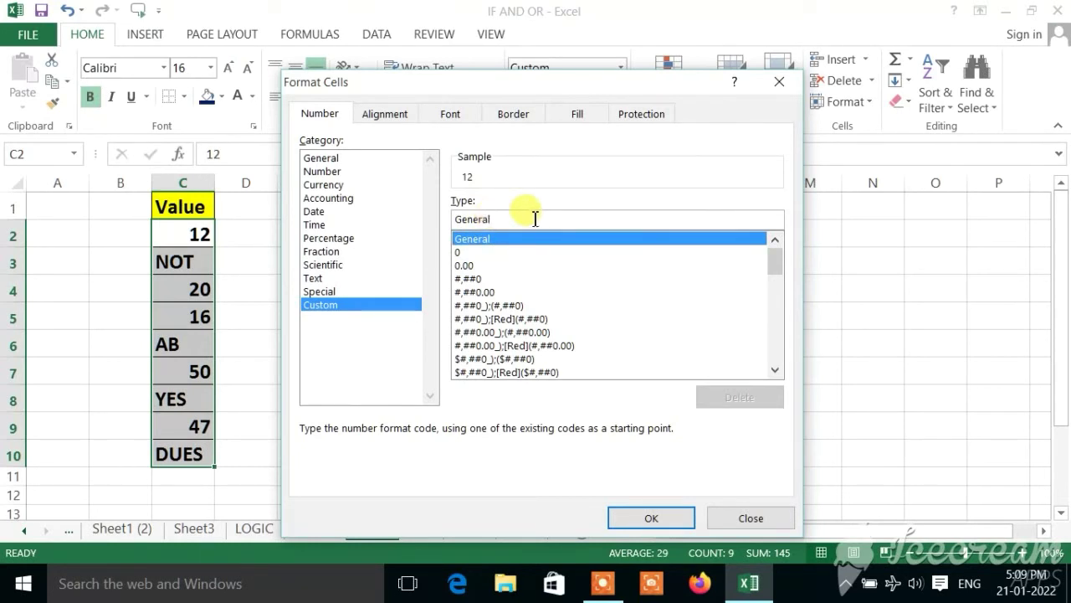
text(;-)
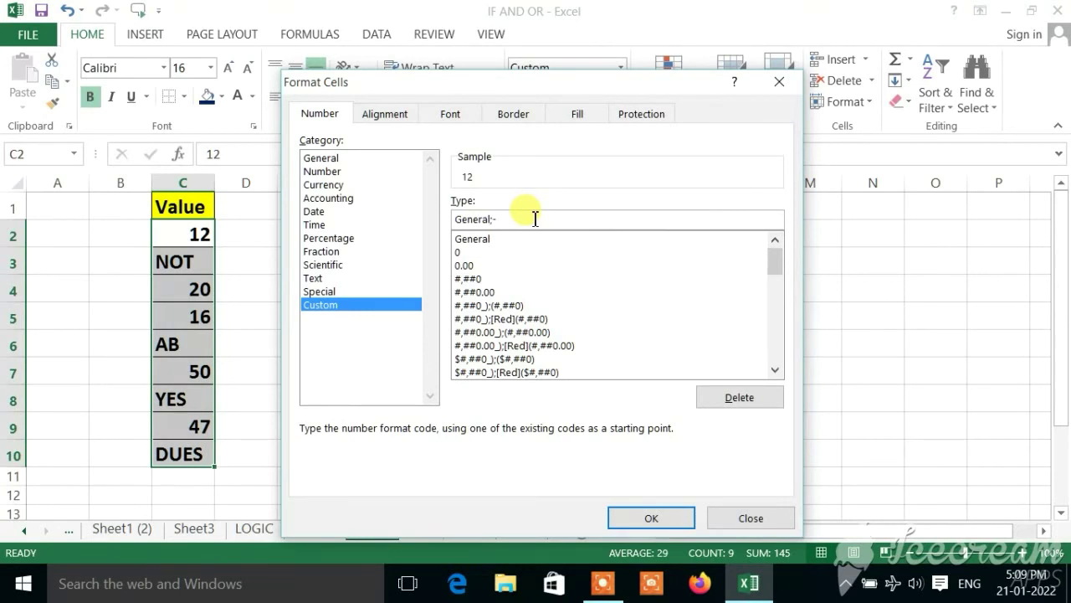
text(GE)
text(NERAL)
text(;)
text(GEN)
text(ERAL)
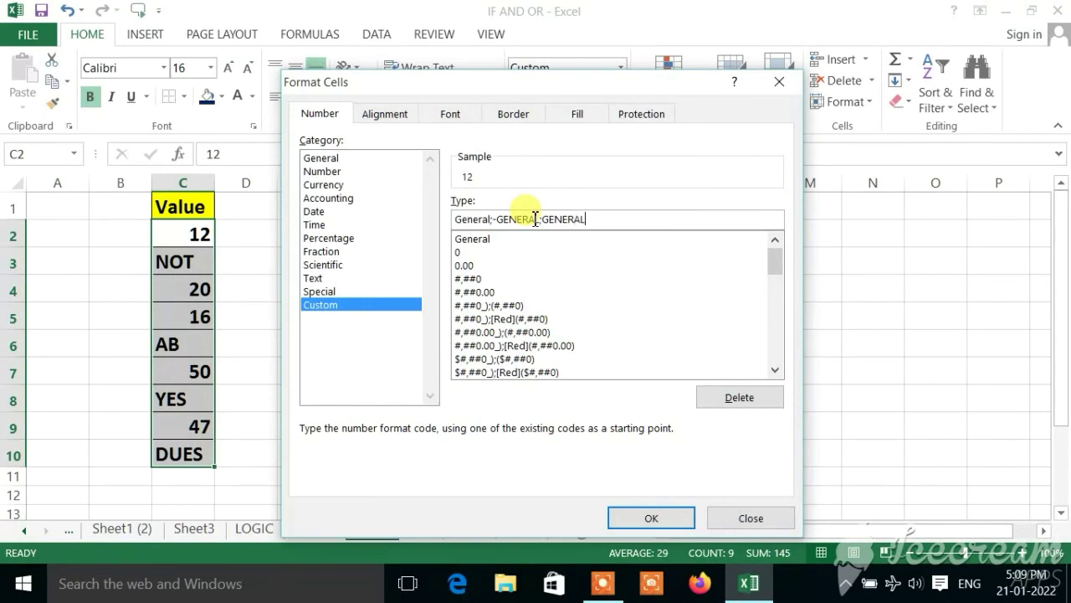
text(;)
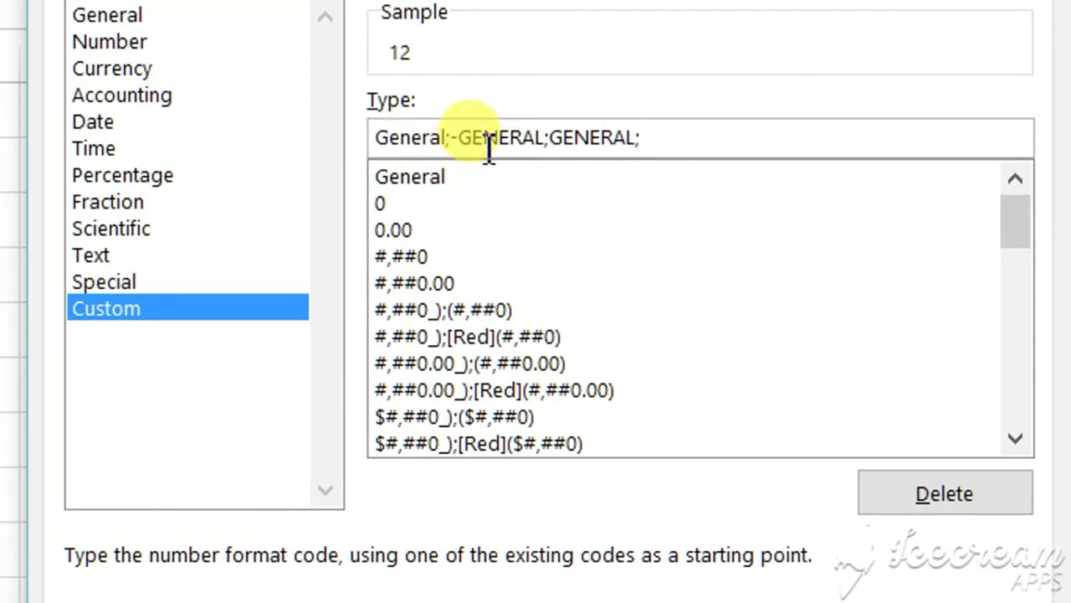
key(ctrl+F1)
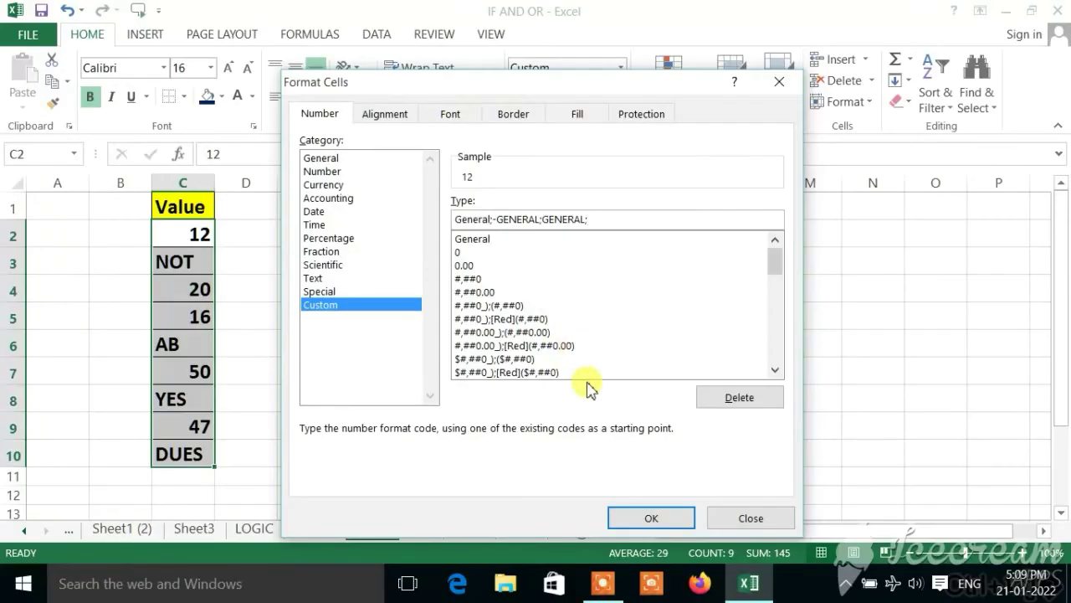
Step: Apply the General;-GENERAL;GENERAL; format to the Value cells and view the column
click(651, 518)
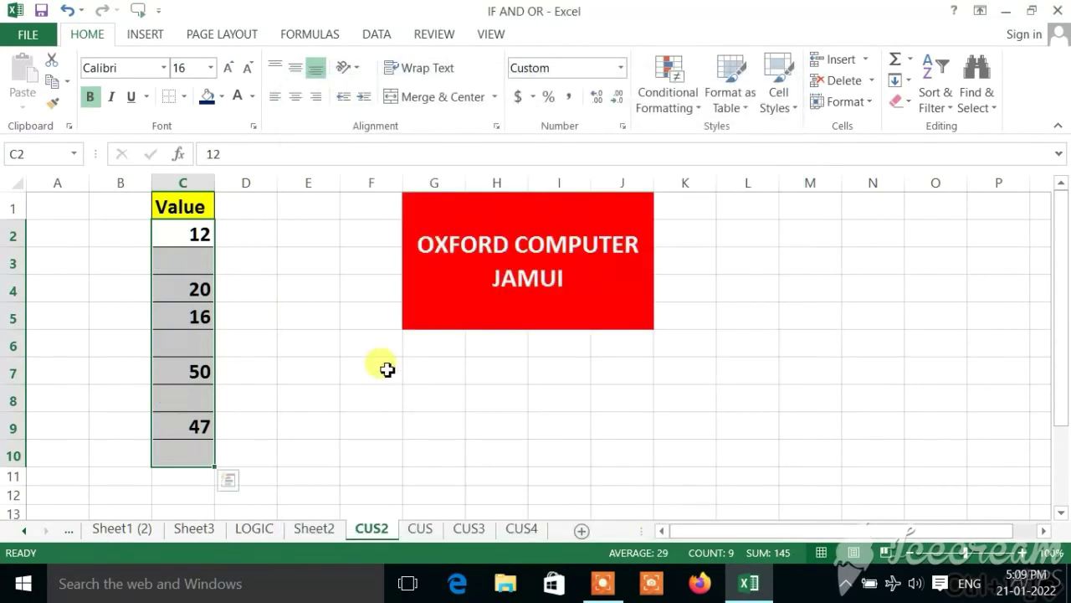
click(348, 348)
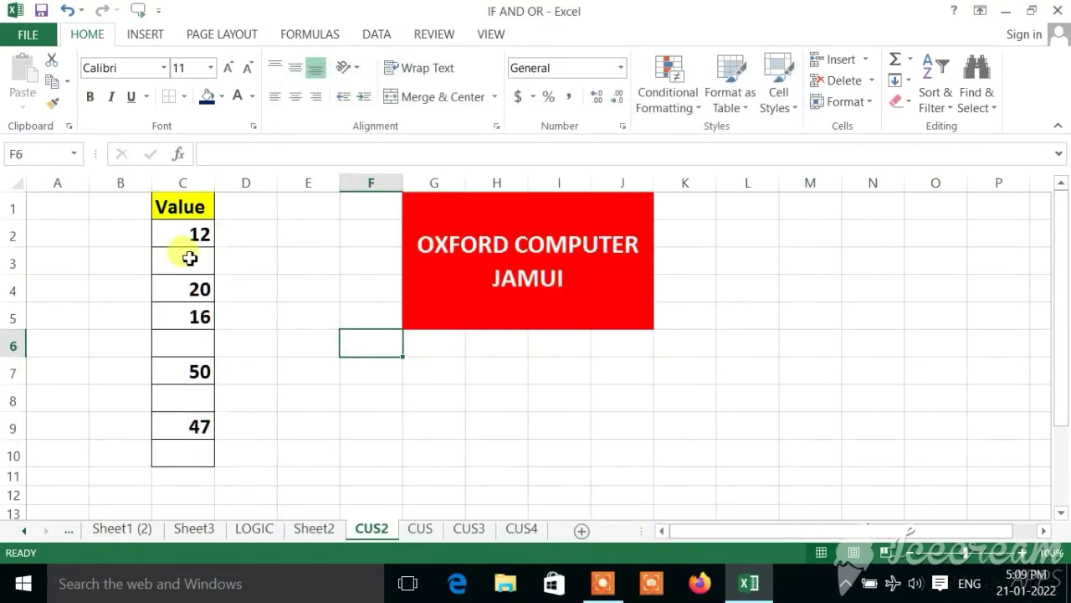
drag(190, 258, 207, 441)
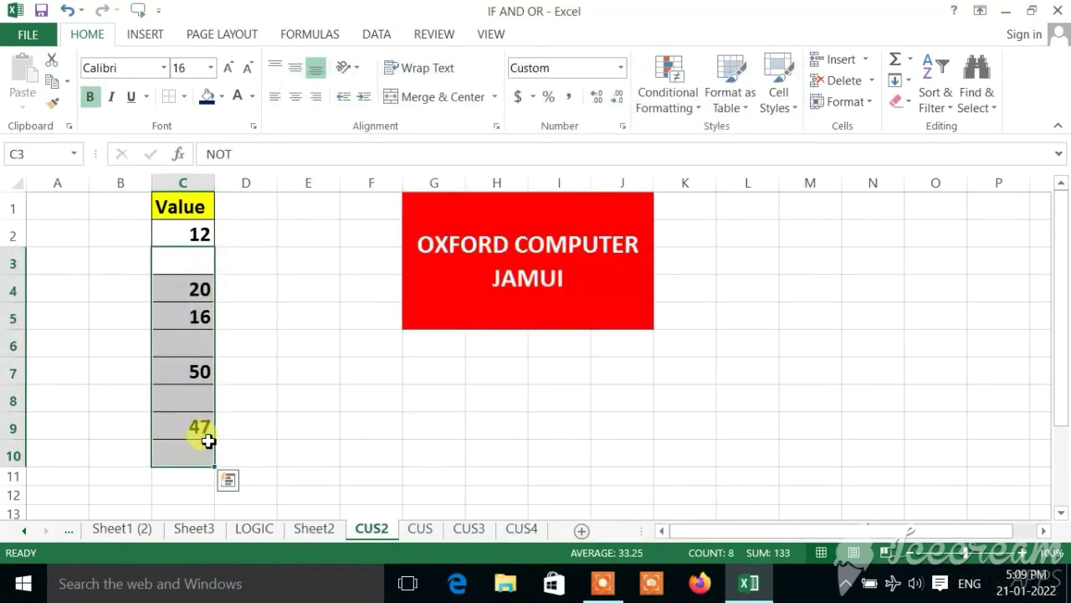
click(299, 290)
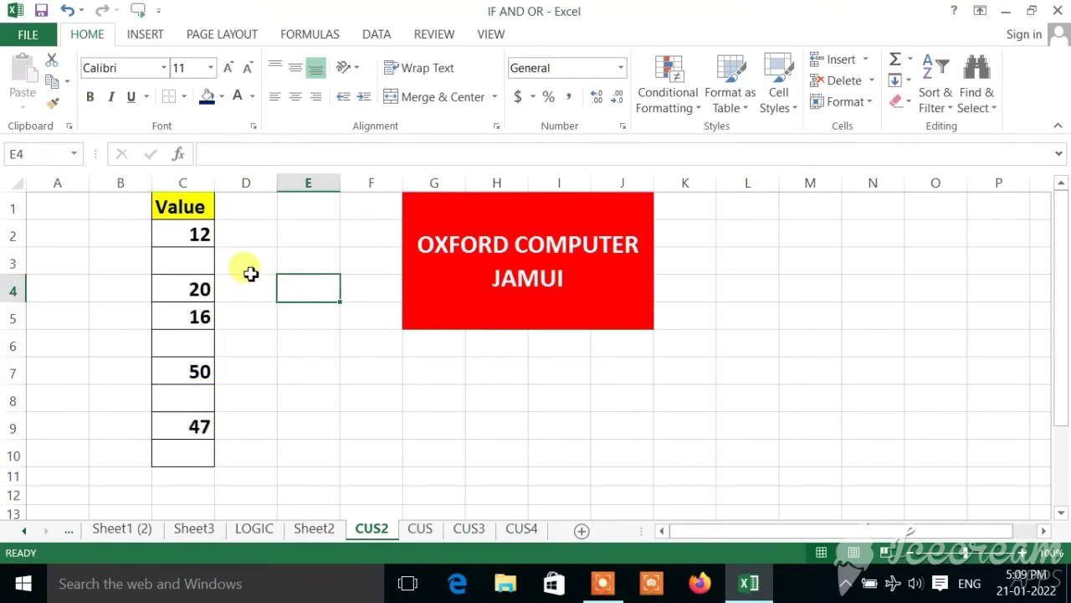
Step: Open C3, C6, C8 and C10 to confirm NOT, AB, YES and DUES remain but are hidden
click(195, 262)
text(NOT)
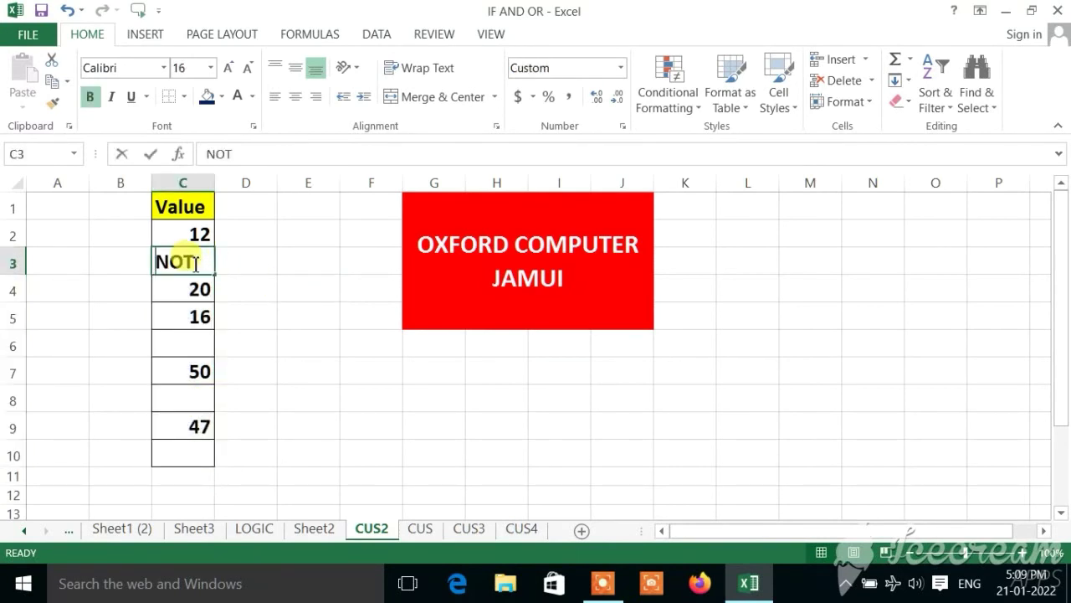
double_click(195, 262)
click(185, 347)
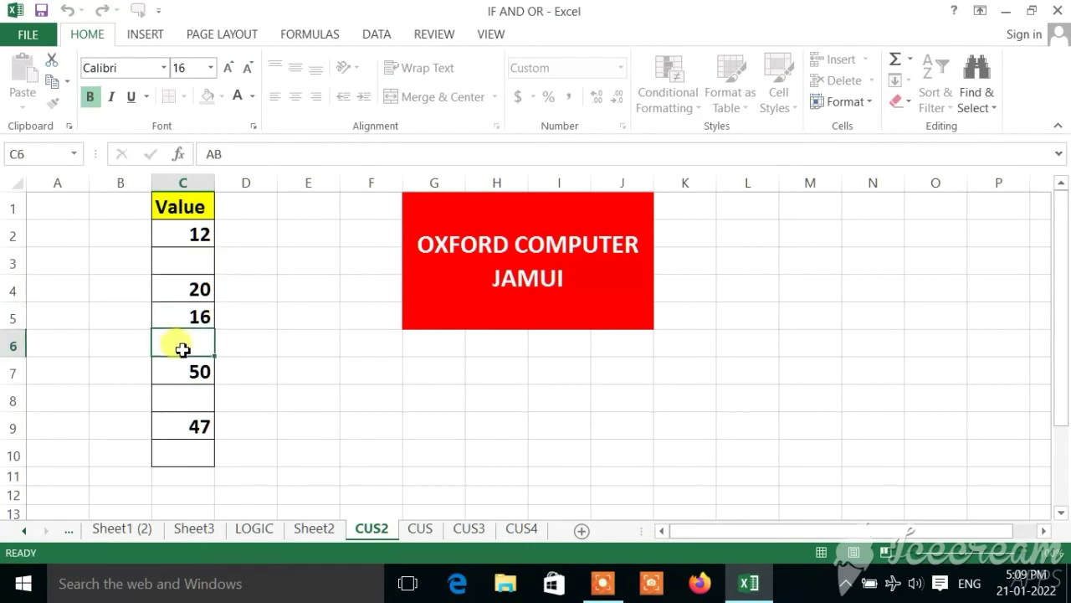
double_click(184, 350)
double_click(184, 400)
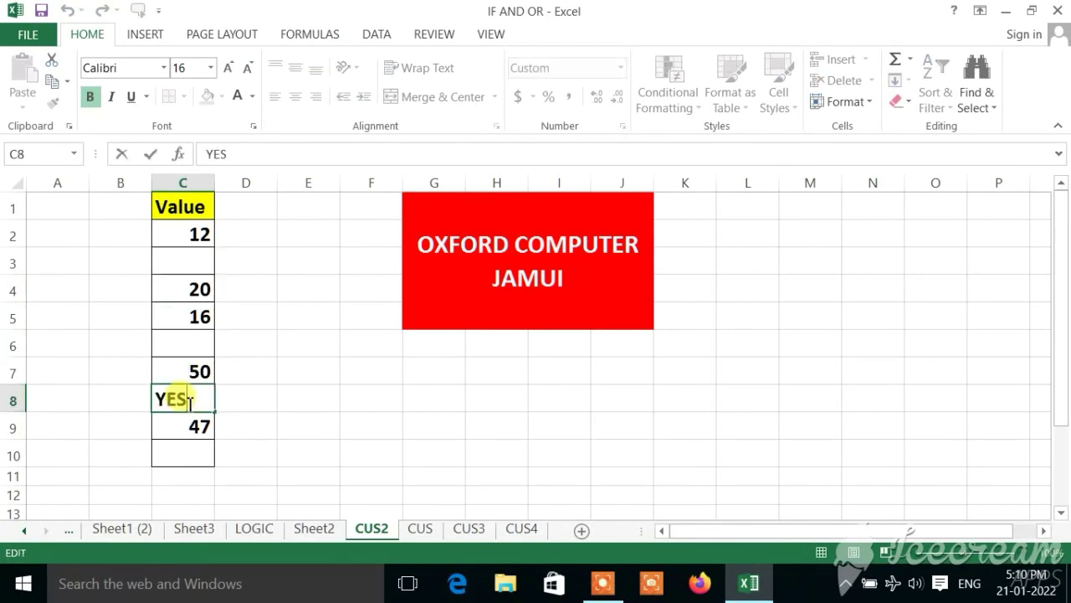
click(182, 458)
text(DUES)
double_click(182, 457)
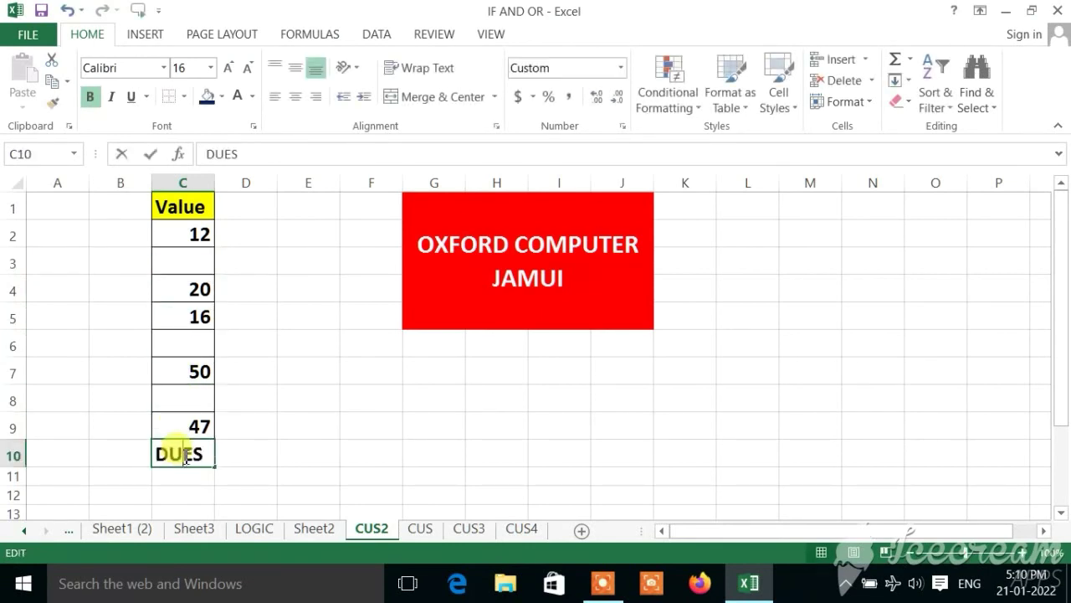
double_click(188, 350)
text(AB)
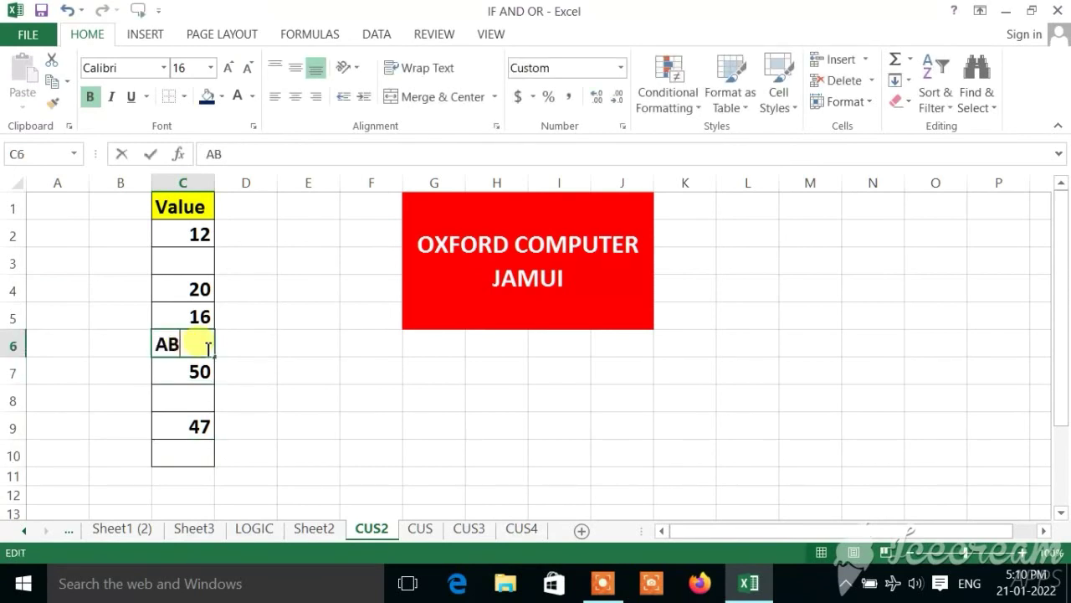
click(265, 348)
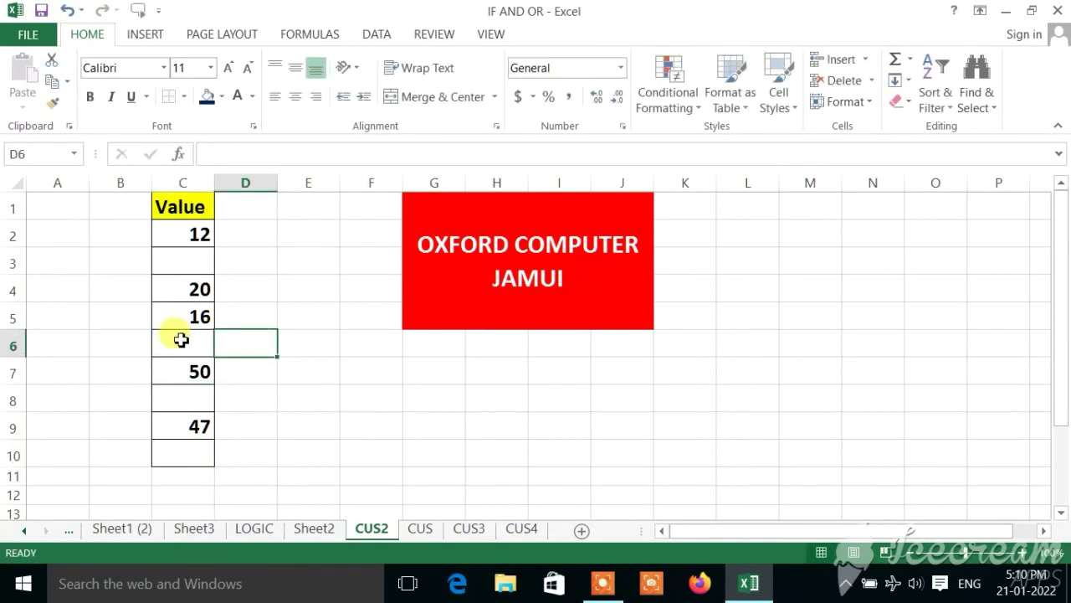